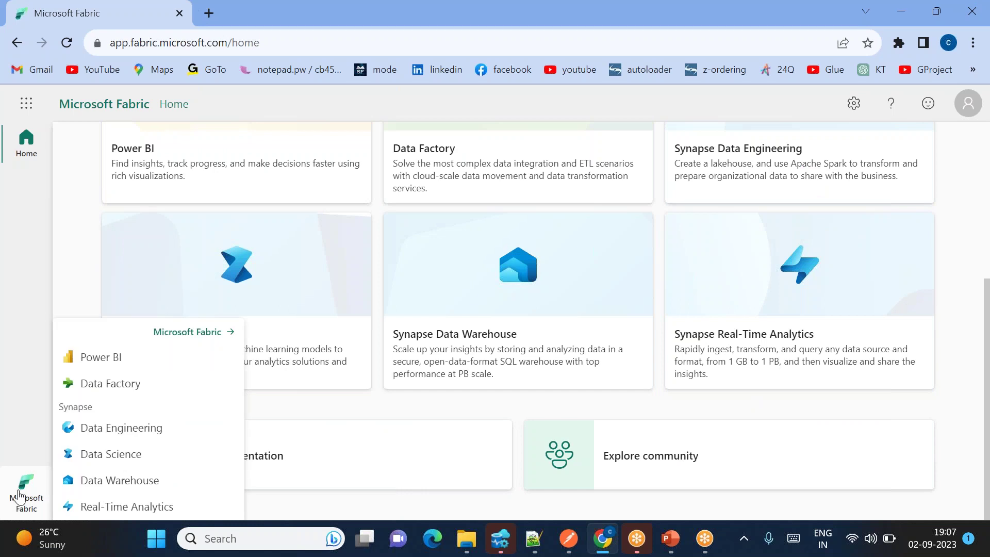
- Open the Data Factory experience, and switch from it to the Synapse Data Engineering experience
click(111, 383)
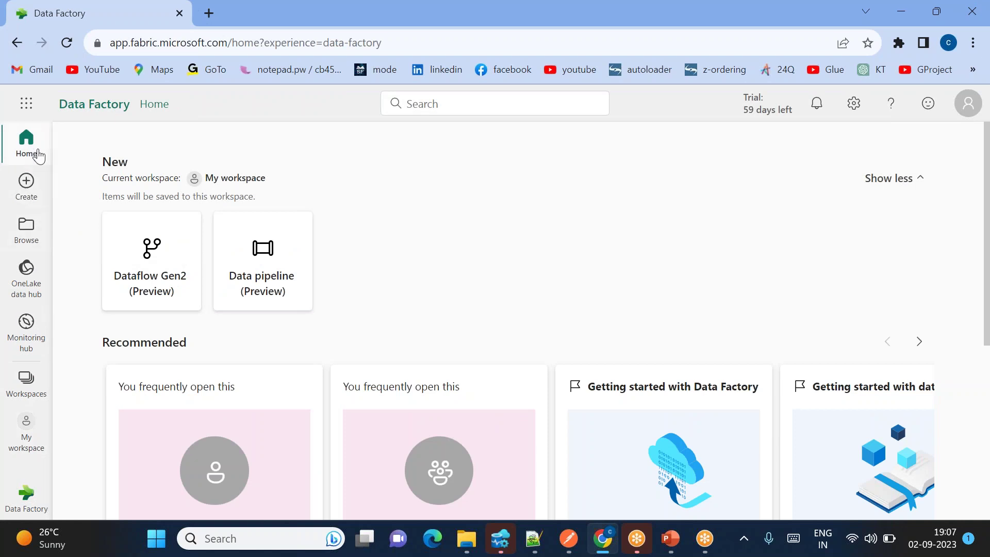
click(32, 502)
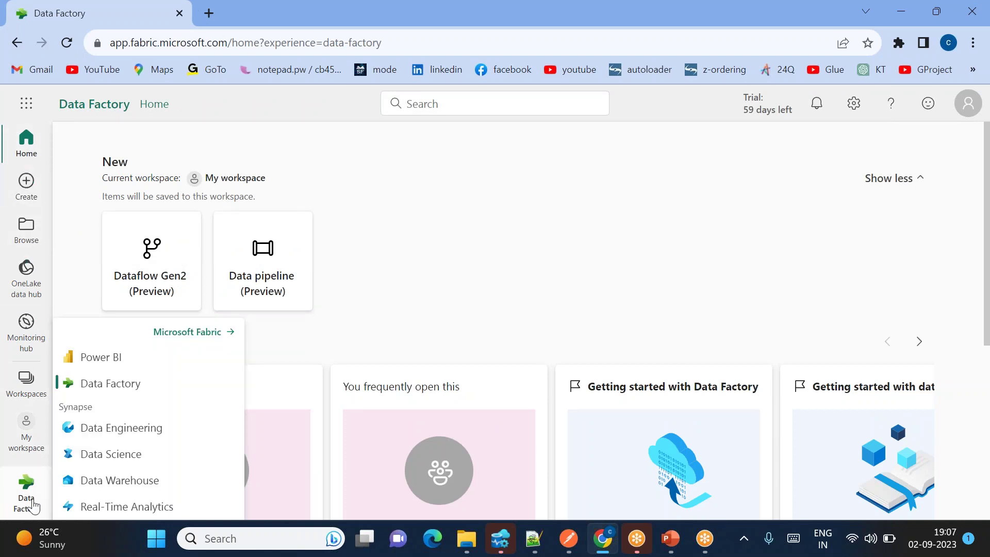
click(136, 438)
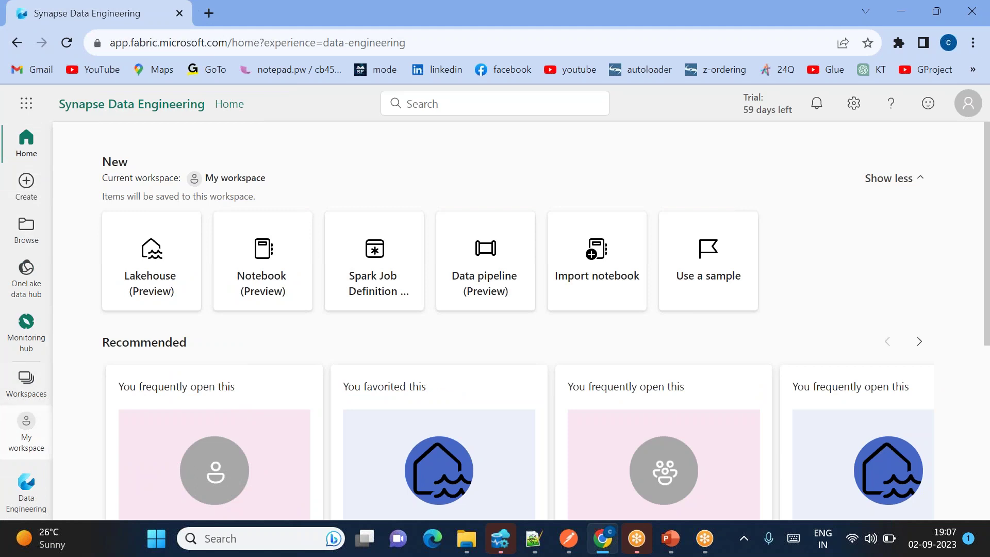
drag(116, 46, 238, 45)
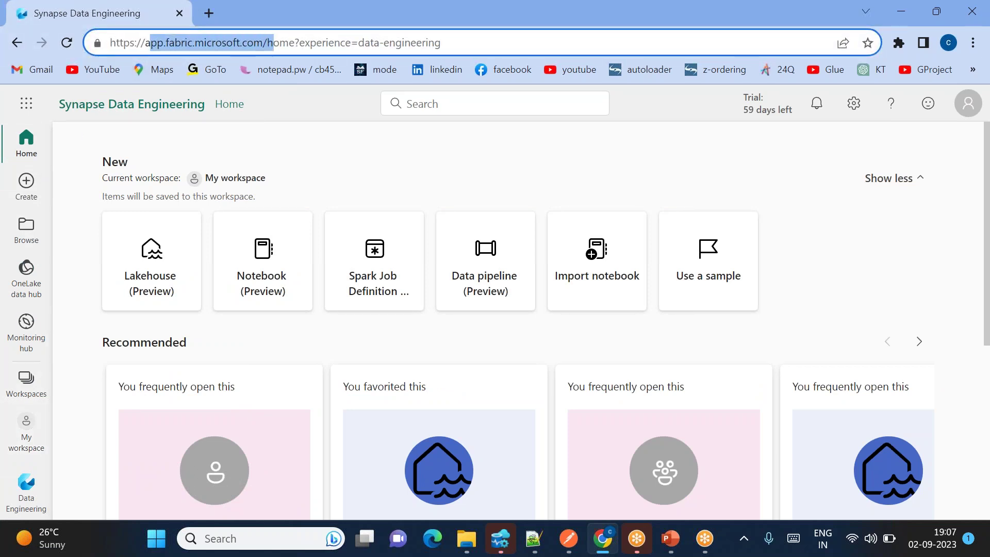
click(318, 150)
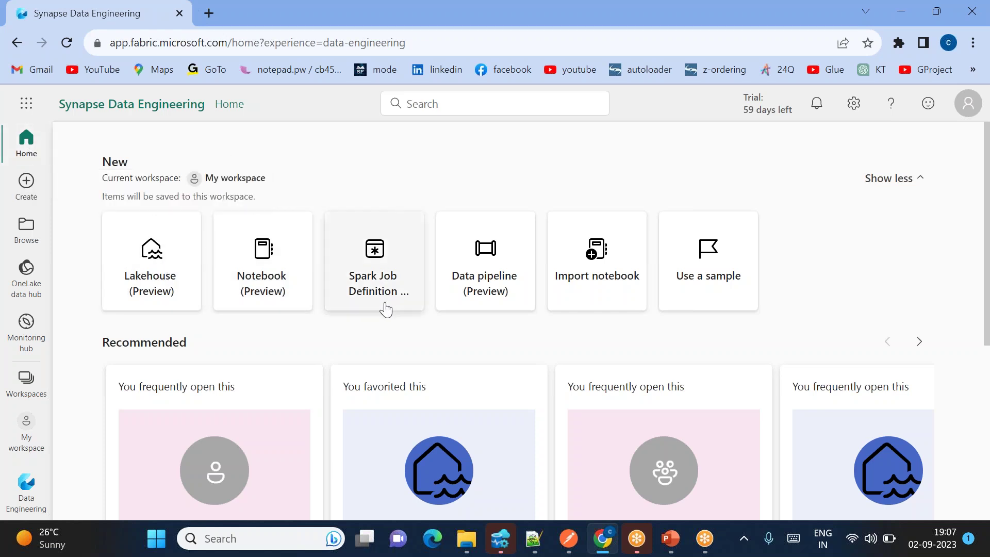
- Examine the Recommended items and the recent and favorite items under Quick access on the Data Engineering home page
scroll(413, 261, down, 3)
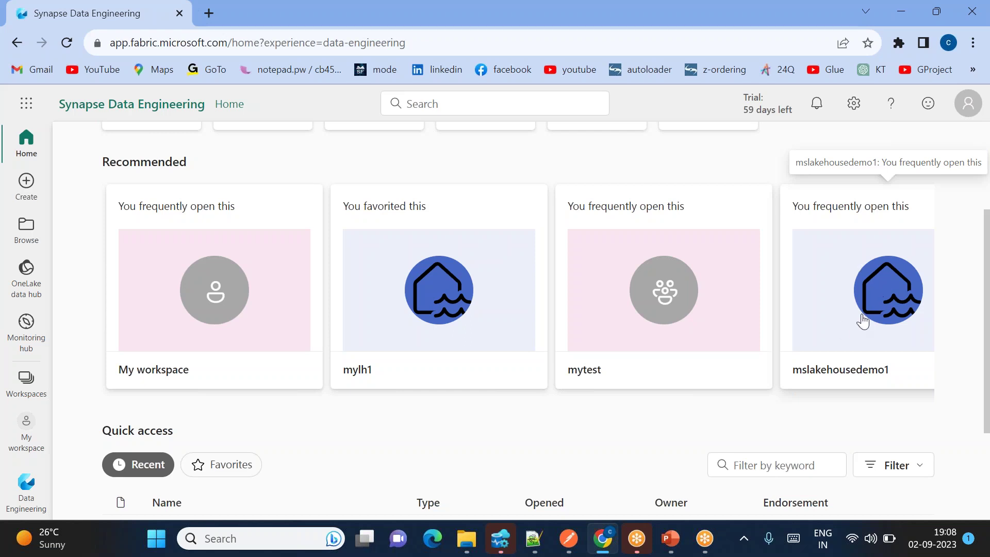
scroll(453, 434, down, 3)
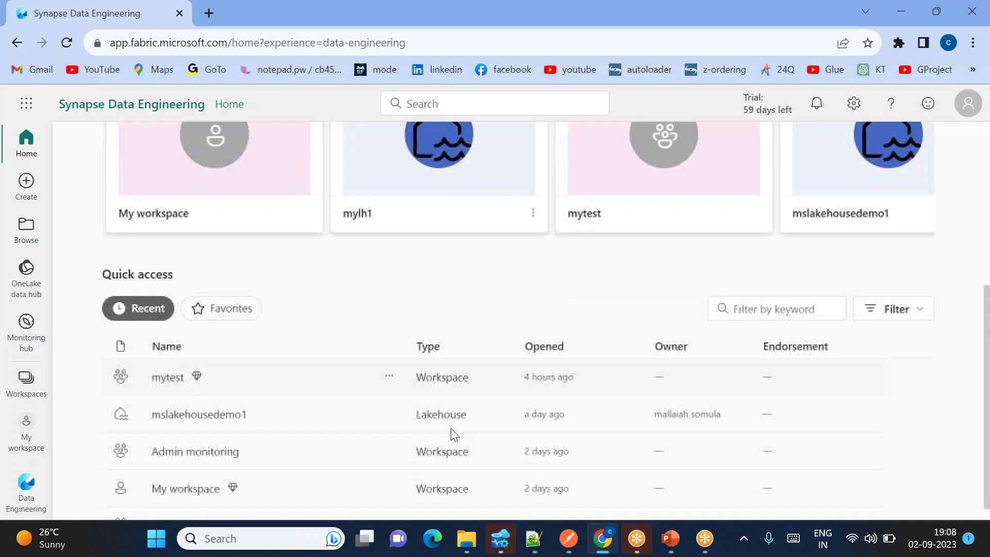
scroll(183, 283, down, 2)
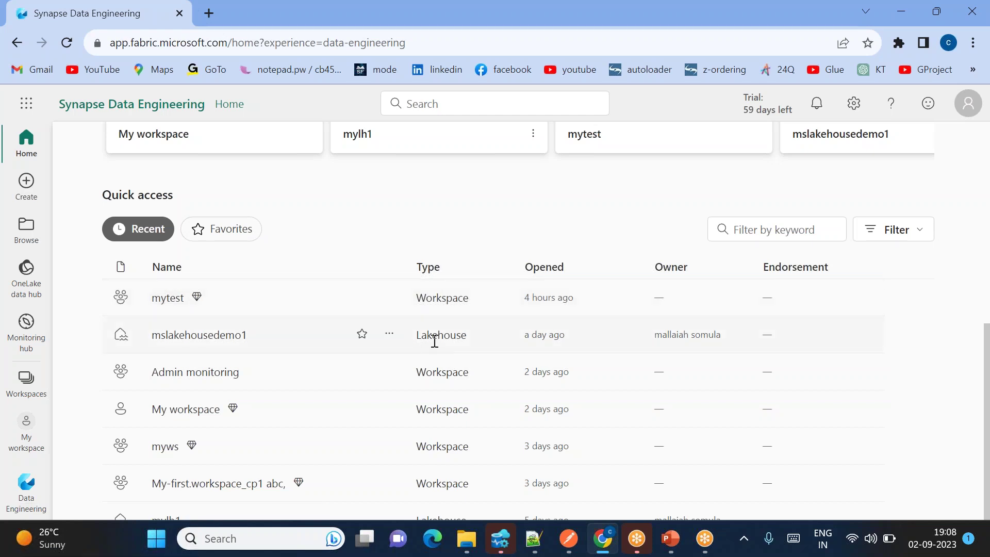
drag(452, 339, 455, 336)
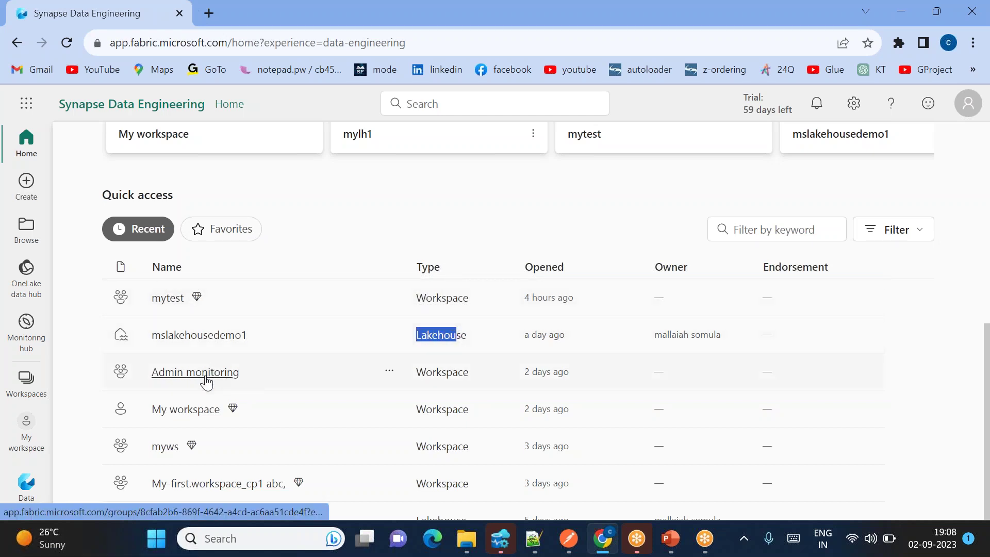
scroll(206, 381, down, 1)
scroll(170, 380, down, 1)
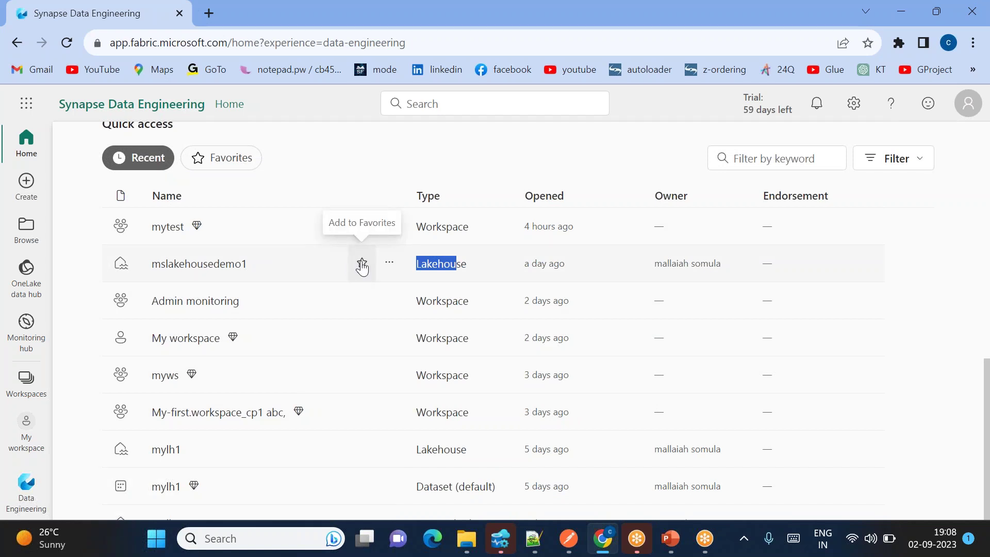
click(237, 161)
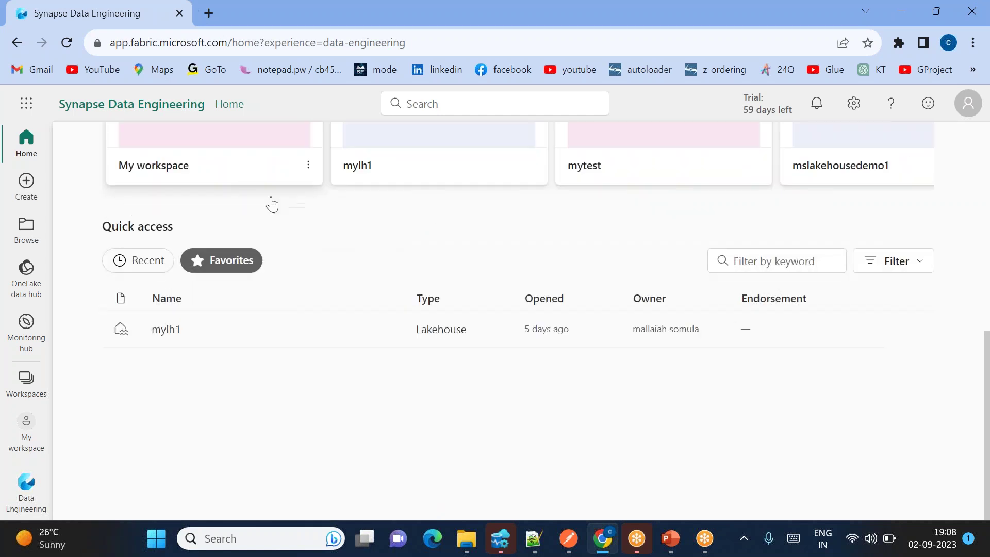
click(147, 266)
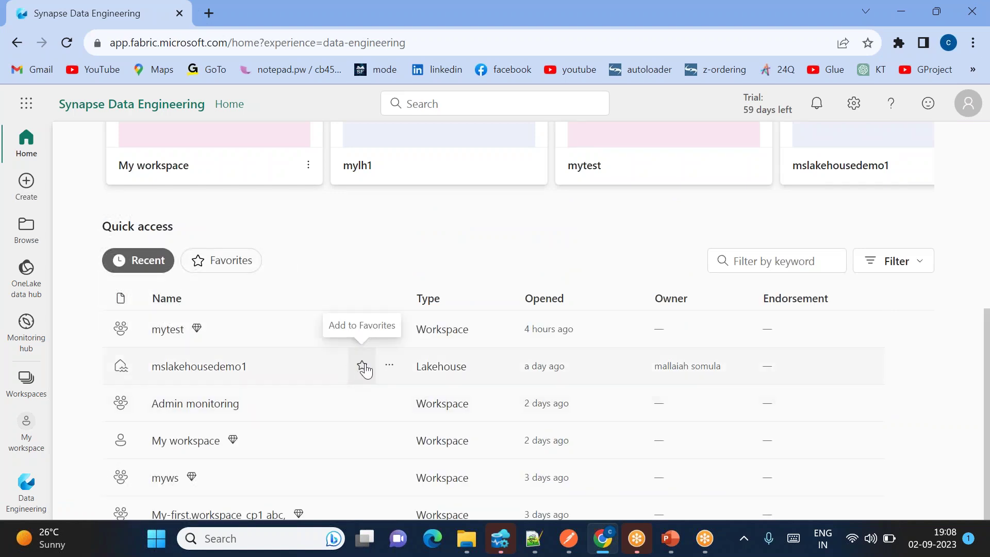
- Add the mslakehousedemo1 lakehouse to the favorites, check the favorites list and return to the recent items
click(362, 367)
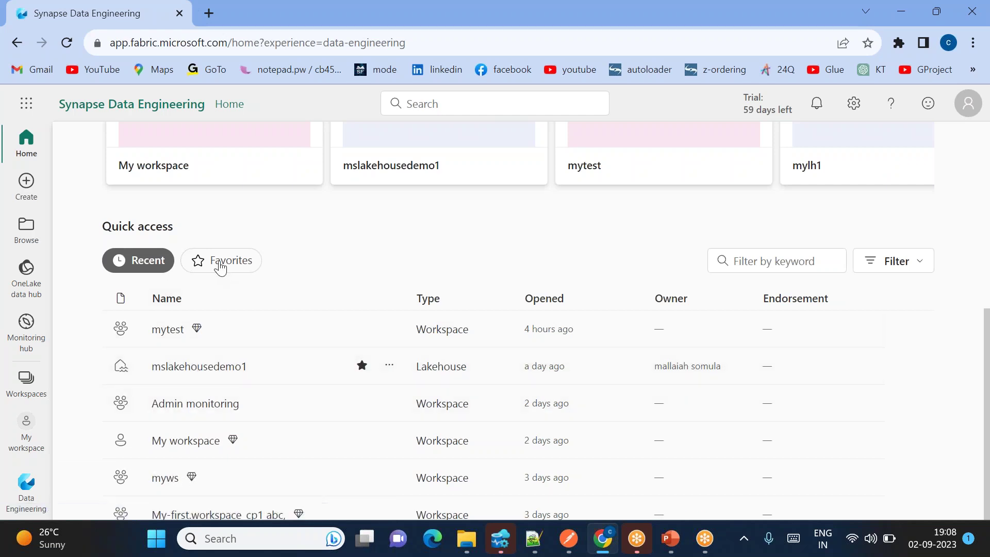
click(221, 265)
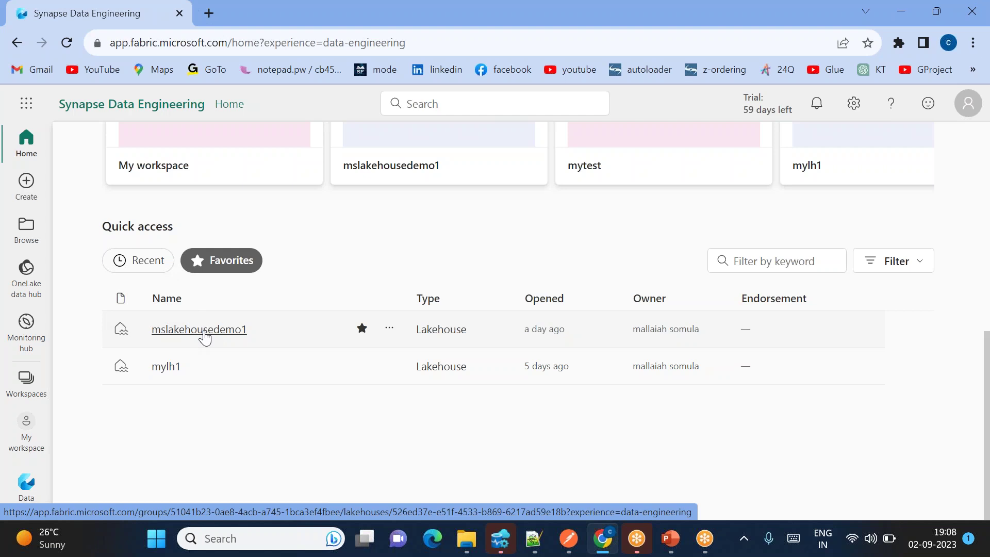
click(149, 264)
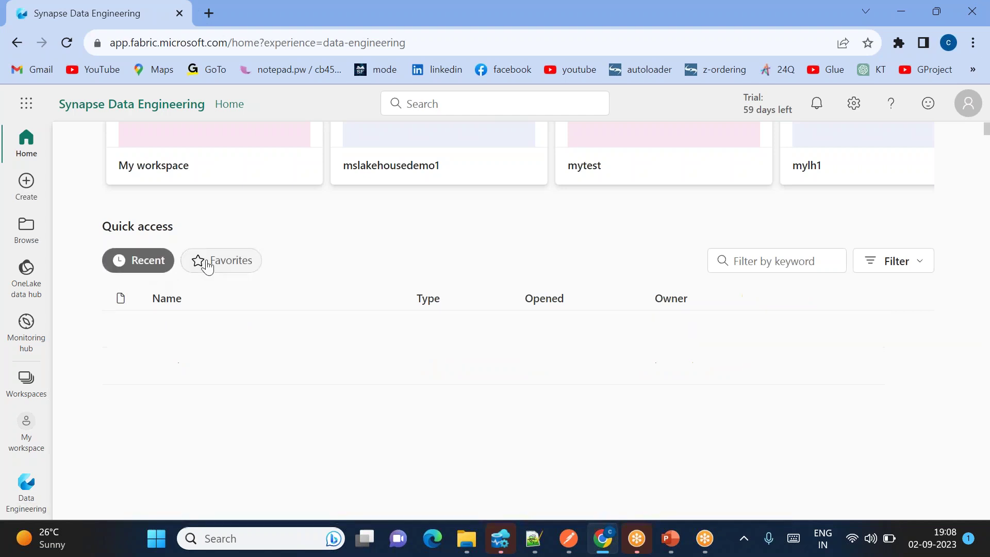
- Try filtering the recent items by the types Workspace, Lakehouse and Dataset (default) one at a time, clearing each filter again
click(905, 263)
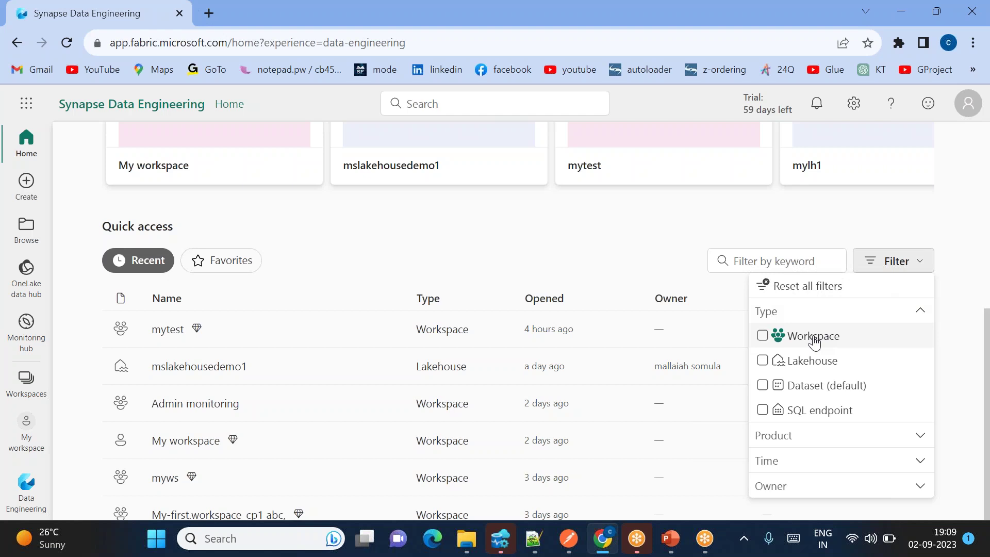
click(815, 343)
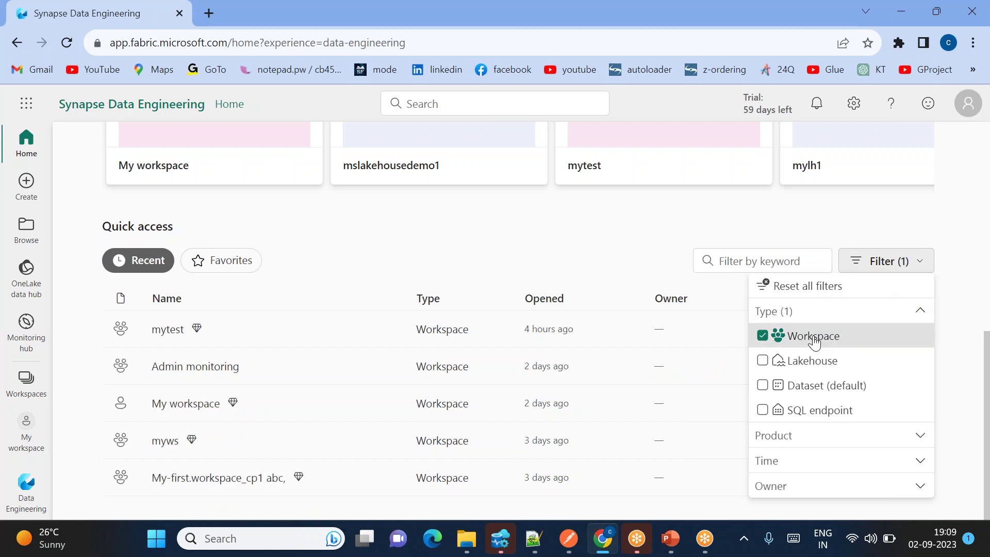
click(814, 340)
click(811, 362)
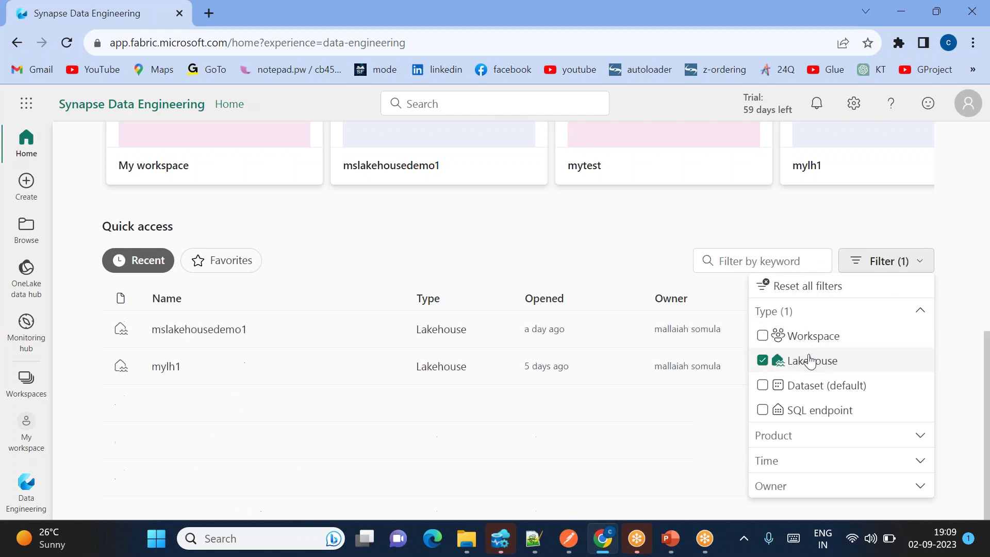
click(811, 360)
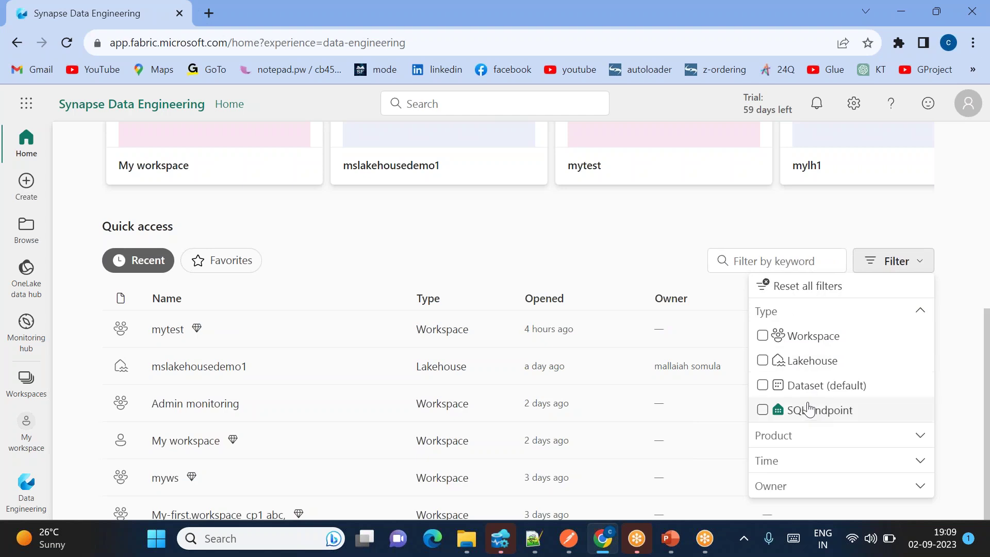
click(802, 388)
click(799, 392)
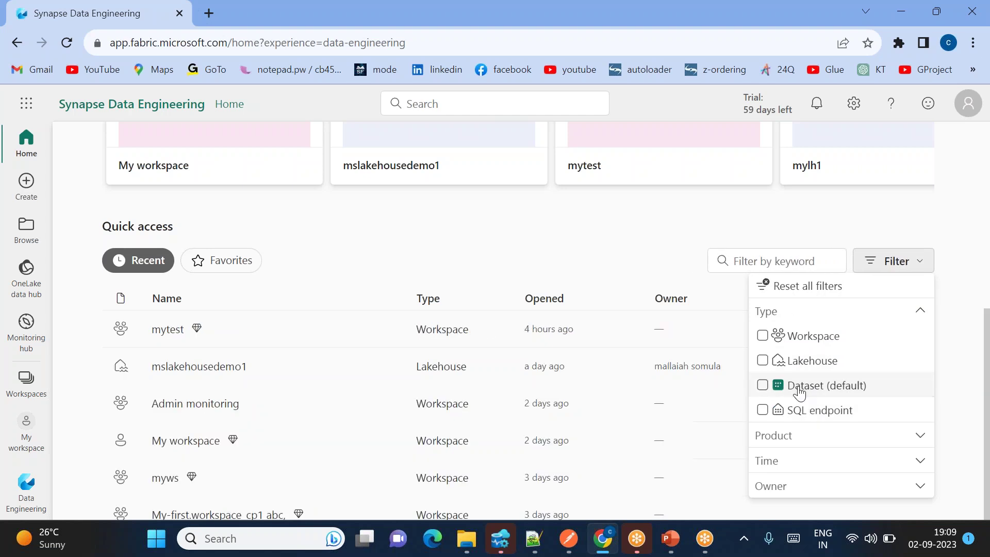
- Review the product and time filter options and limit the recent items to the Previous week
click(780, 436)
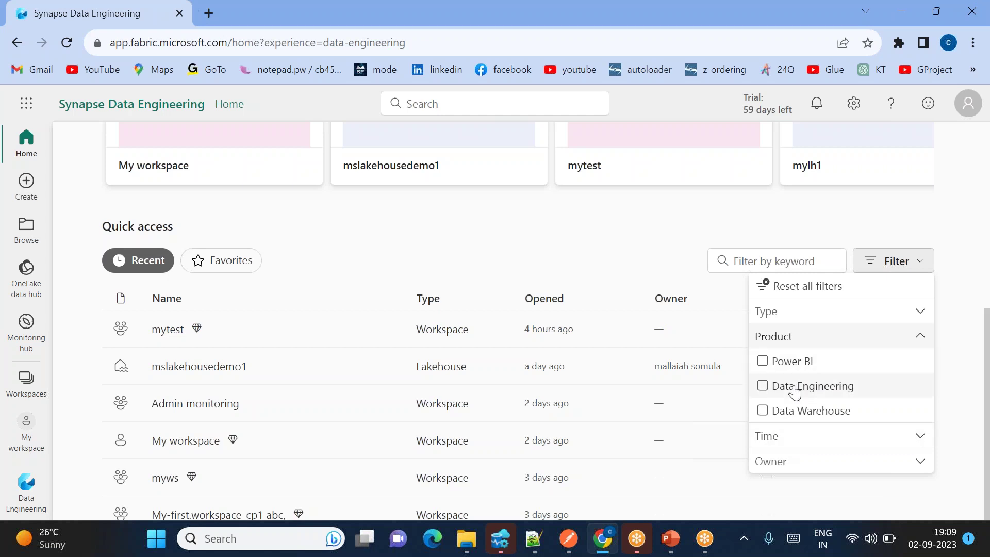
click(788, 436)
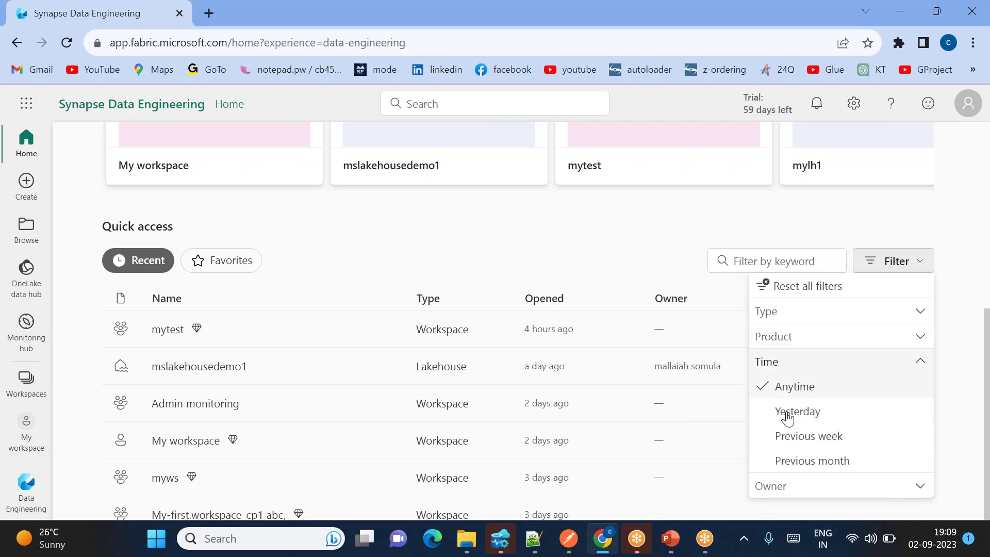
click(787, 413)
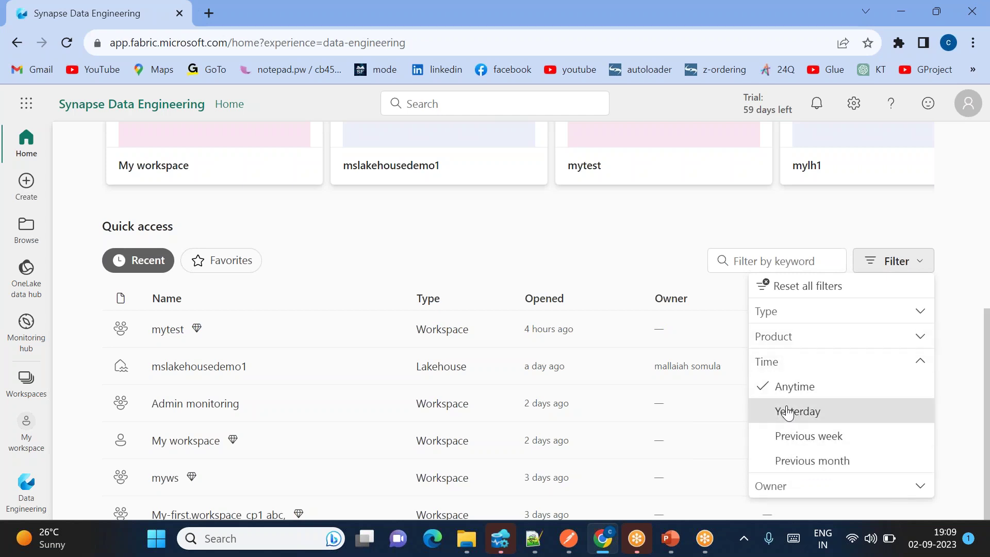
click(792, 443)
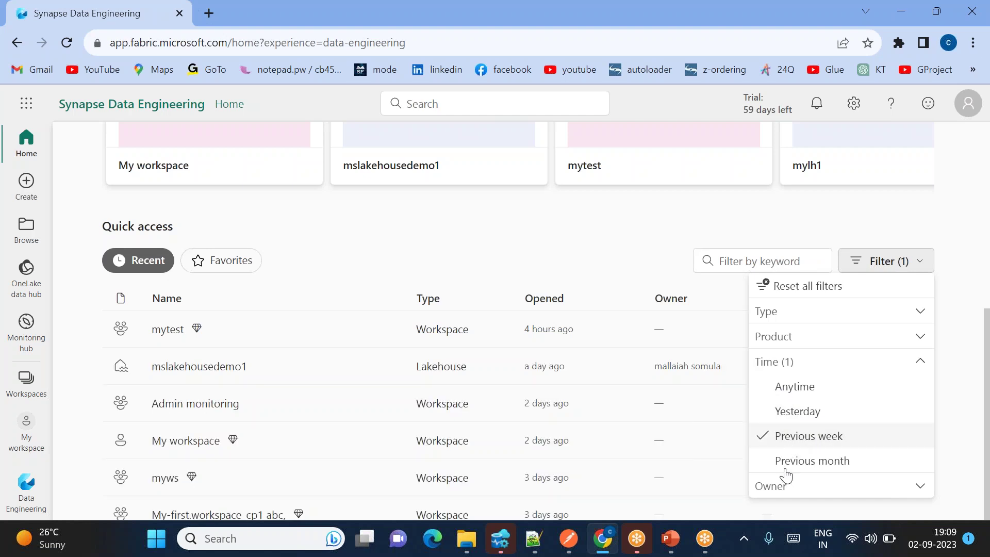
- Try filtering the recent items by each listed owner, clear both owner filters and close the filter options
click(771, 487)
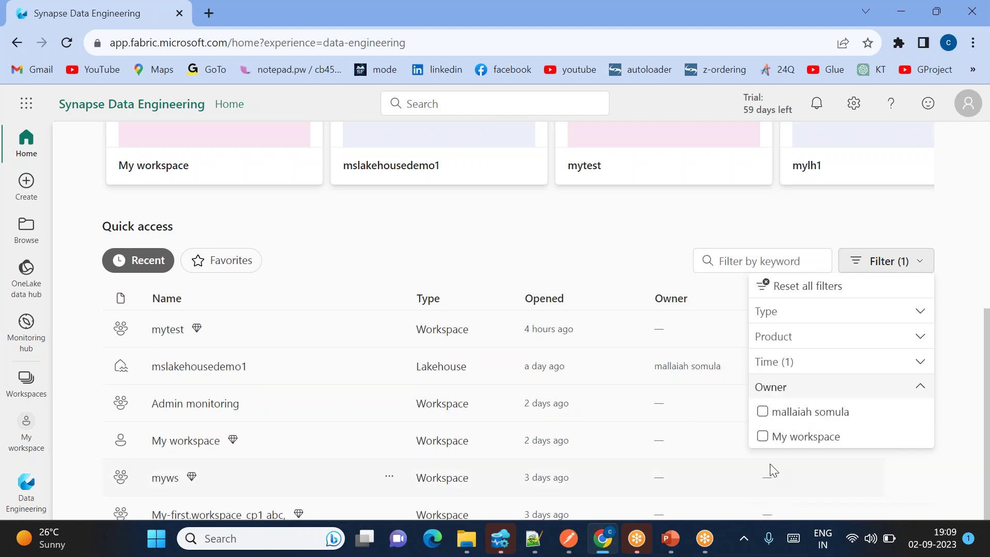
click(787, 417)
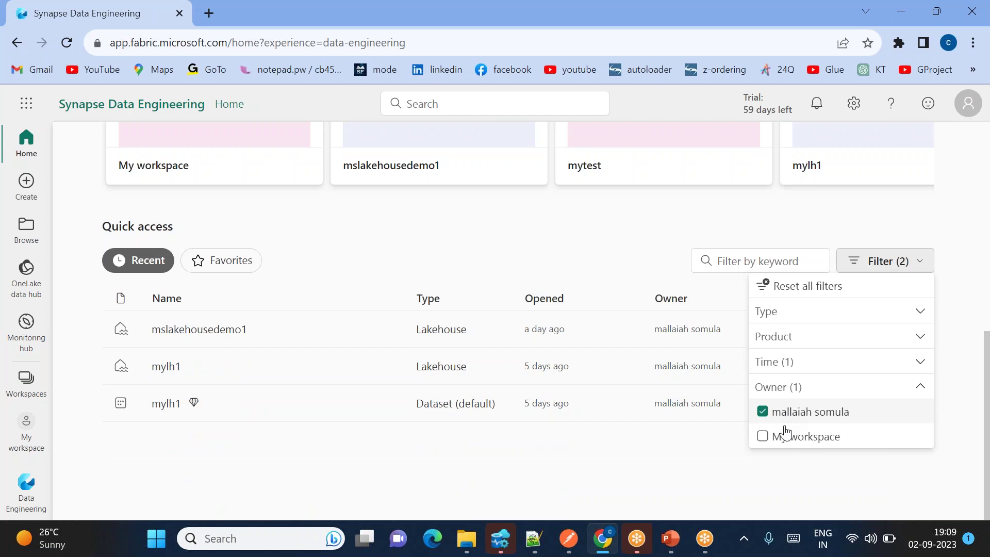
click(774, 438)
click(777, 412)
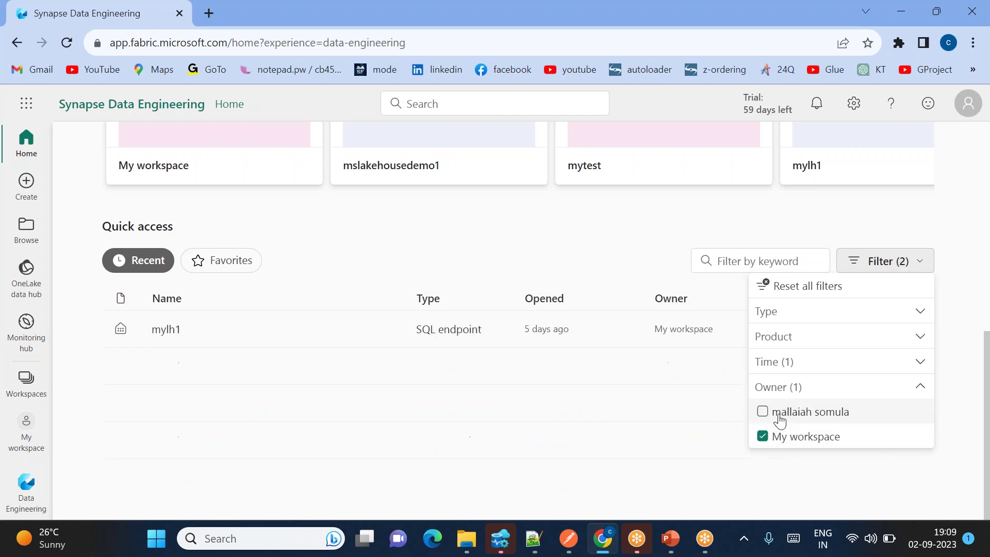
click(774, 437)
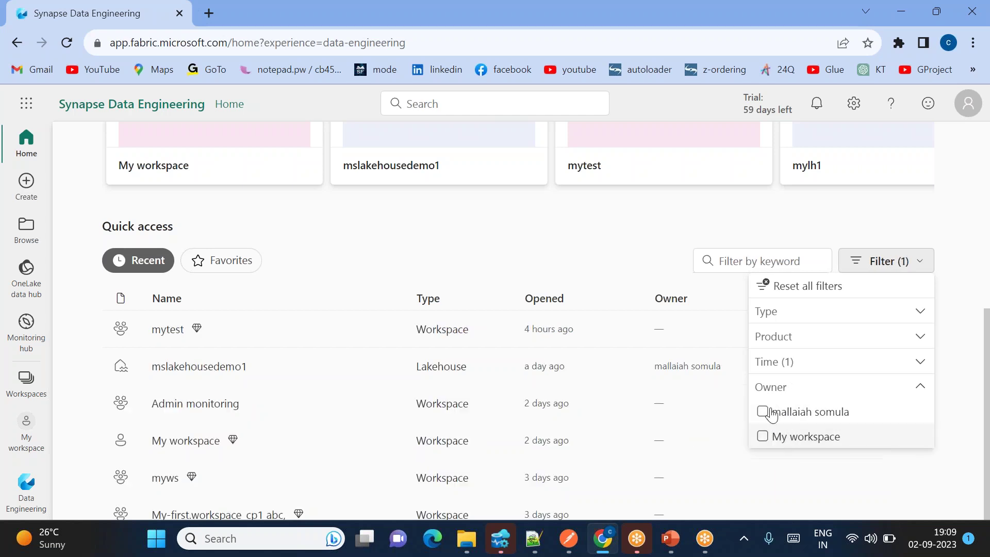
click(394, 252)
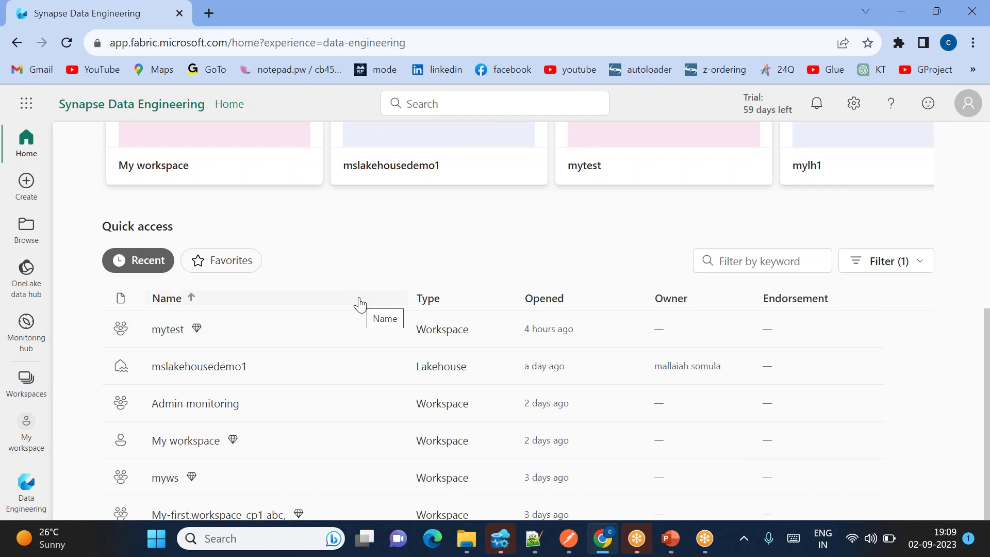
- Sort the Quick access items by name, alternating between ascending and descending order
click(345, 304)
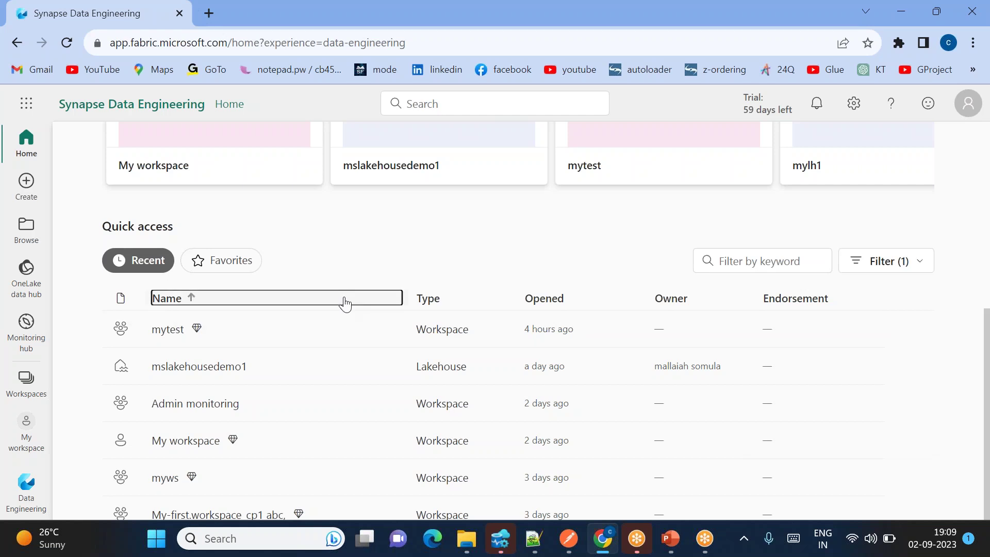
click(191, 299)
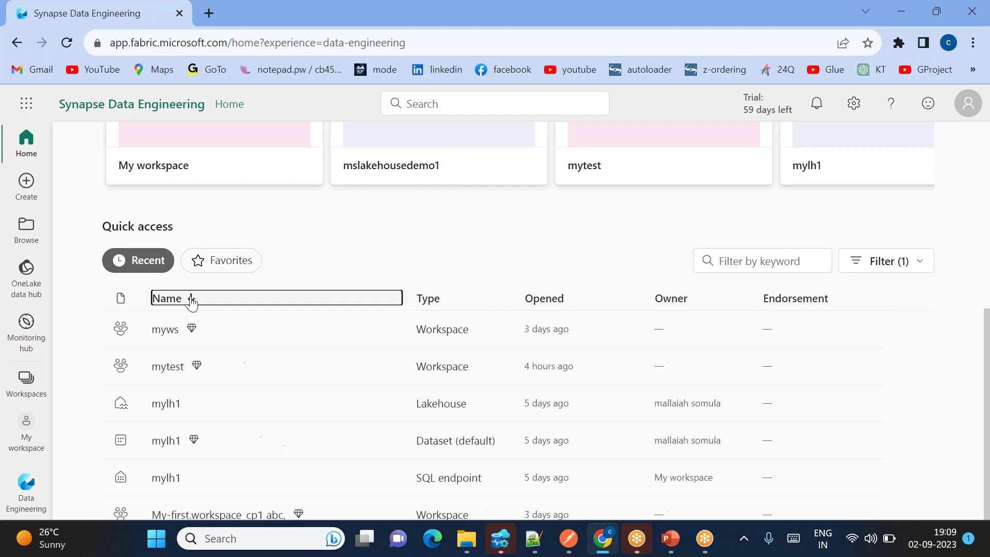
click(192, 301)
click(191, 300)
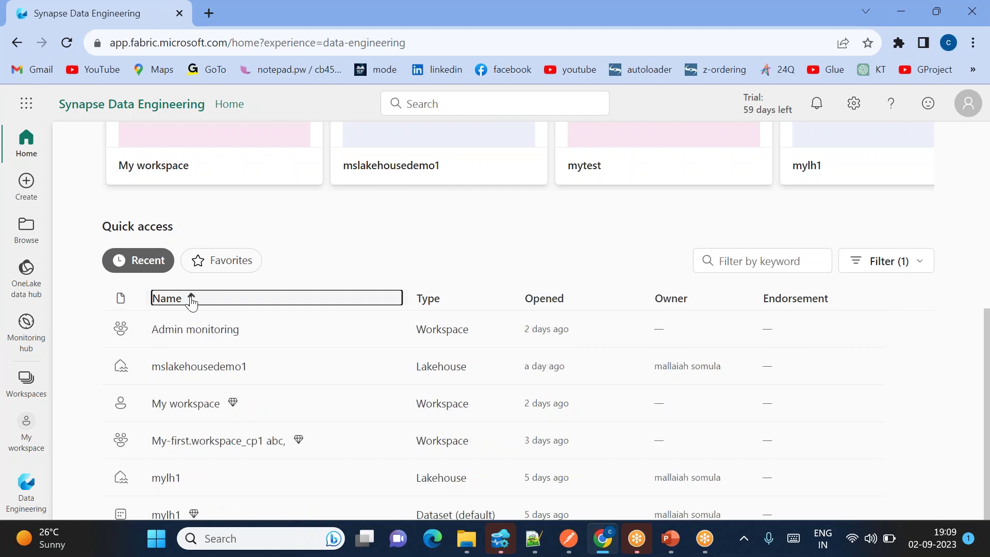
click(191, 300)
- Sort the Quick access items by type in descending order, and re-sort them by opened date with the oldest first
click(432, 307)
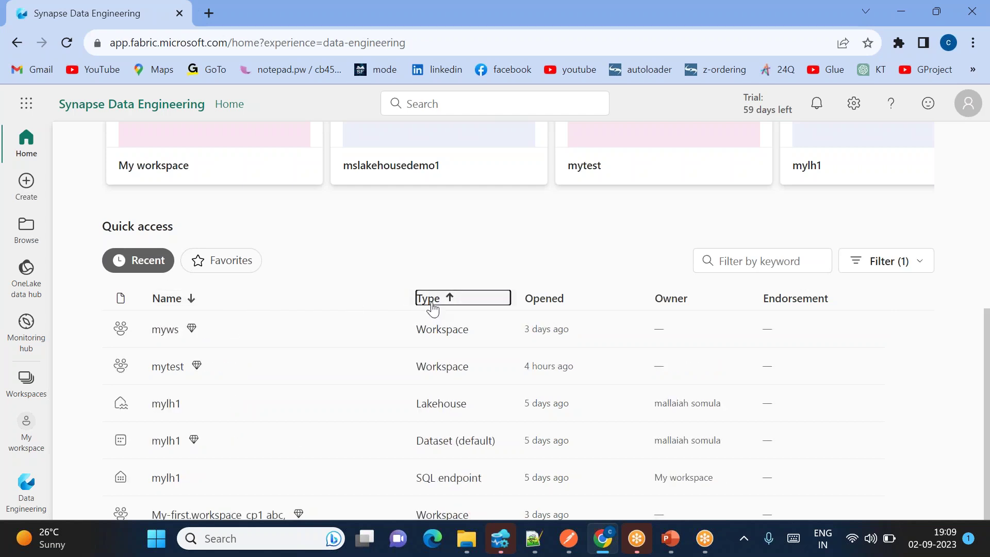
click(436, 307)
click(574, 300)
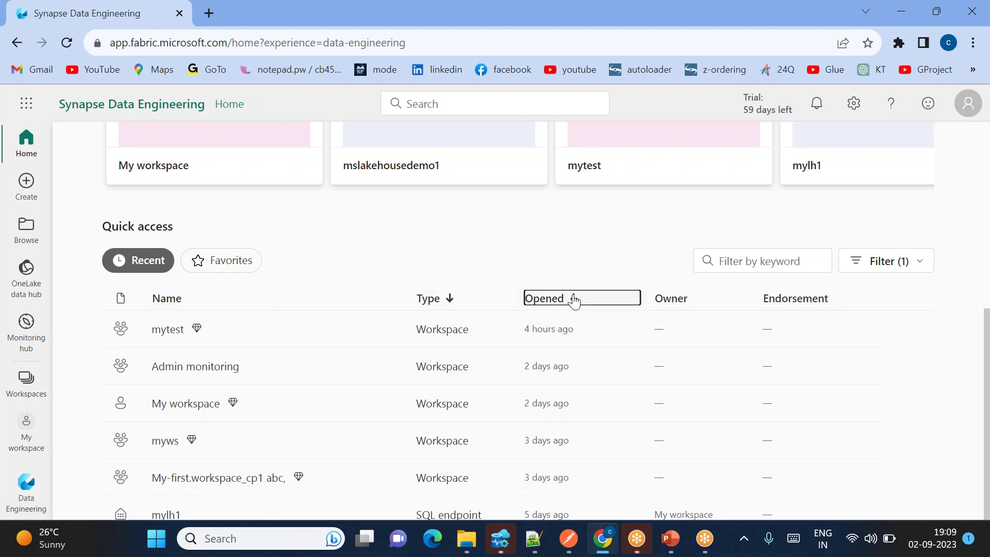
click(574, 300)
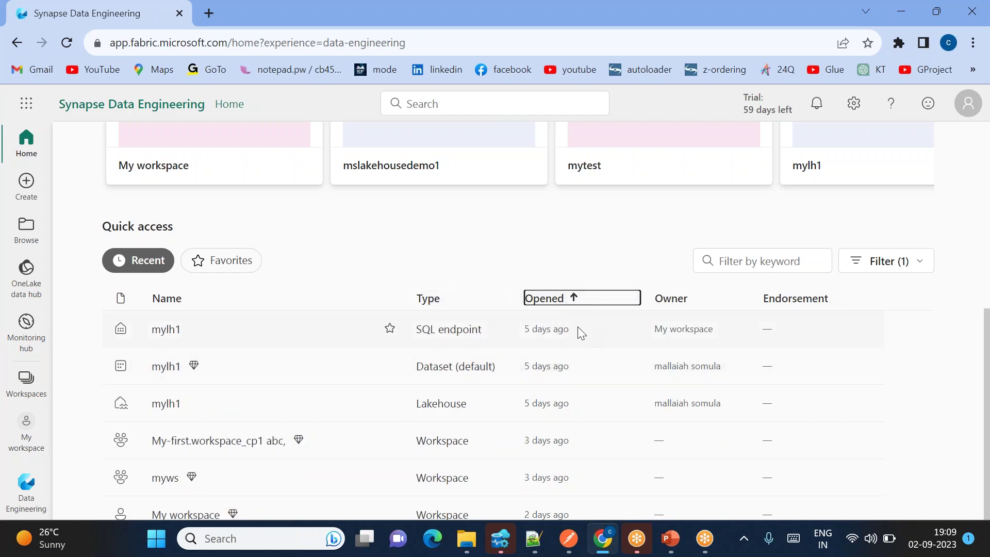
- Reset the opened-date sort of the Quick access items to list the most recently opened first
click(569, 301)
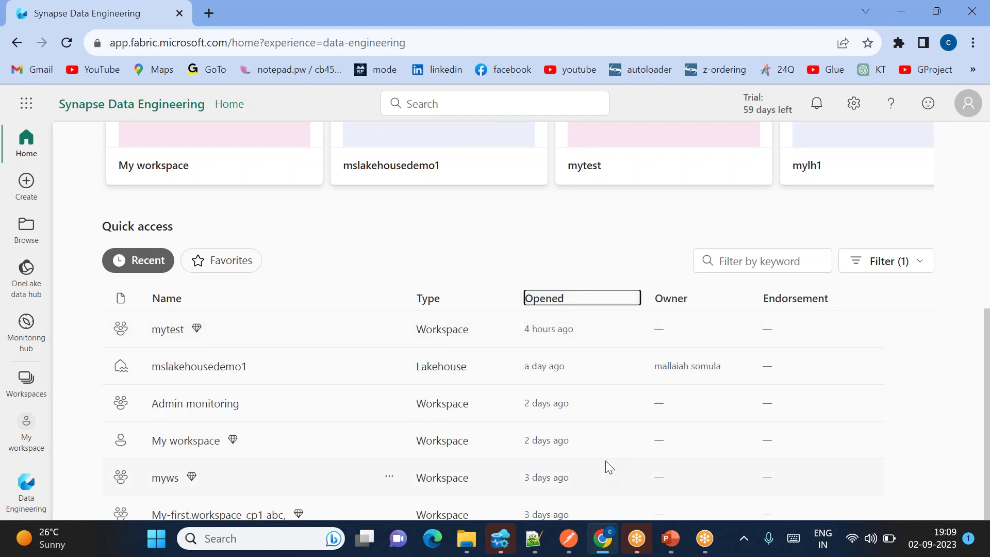
scroll(595, 384, down, 1)
- Create a new lakehouse named mynewlakehouse1 in My workspace
scroll(595, 381, up, 4)
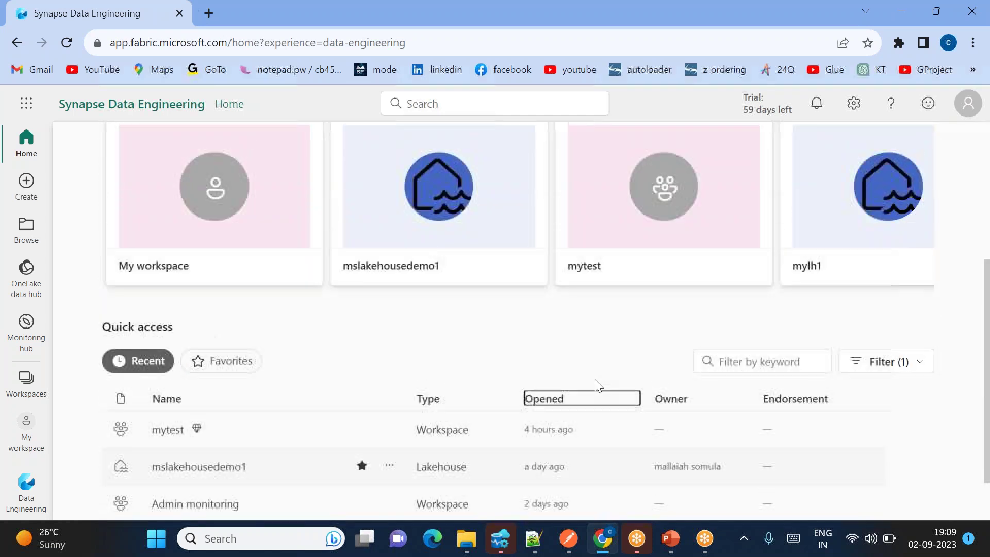
scroll(488, 345, up, 4)
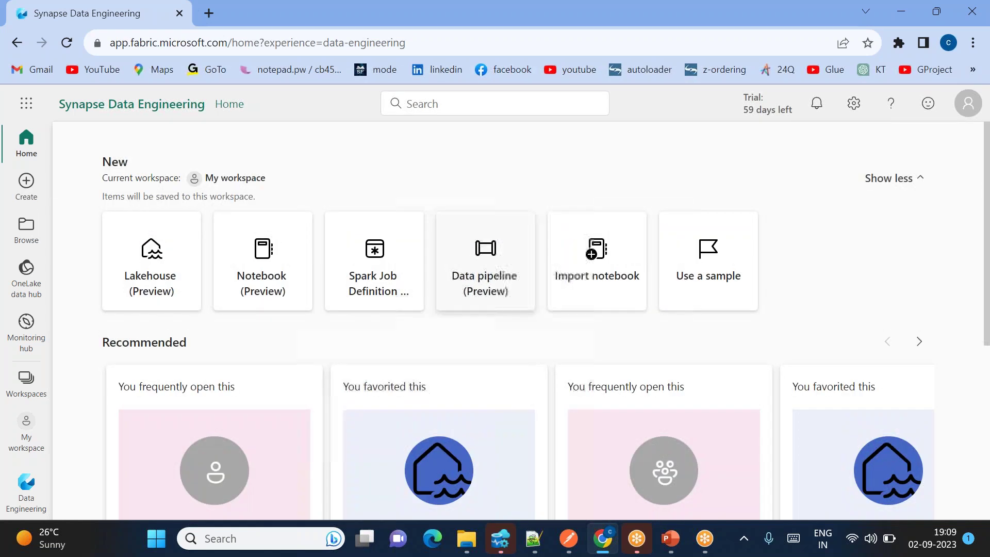
scroll(442, 384, down, 1)
scroll(361, 356, up, 1)
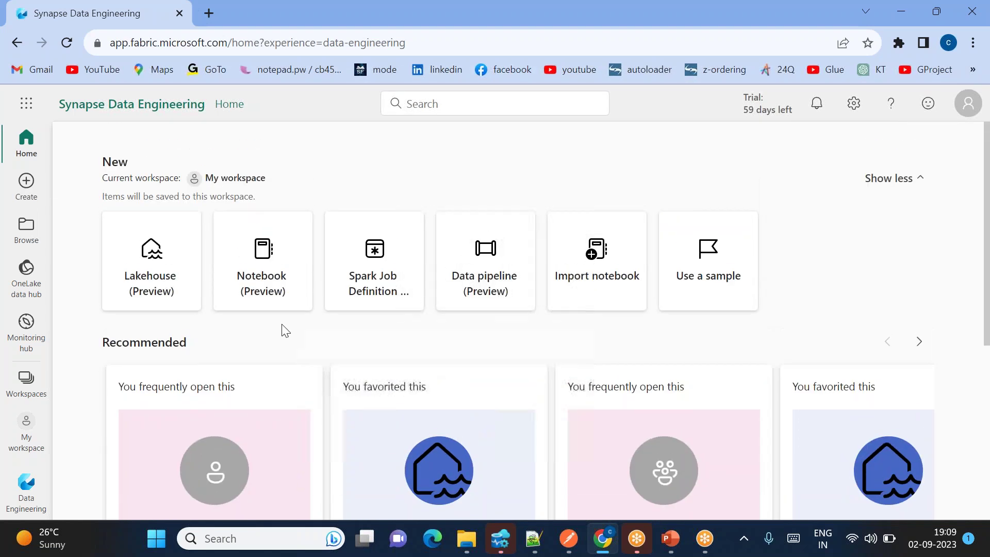
click(152, 262)
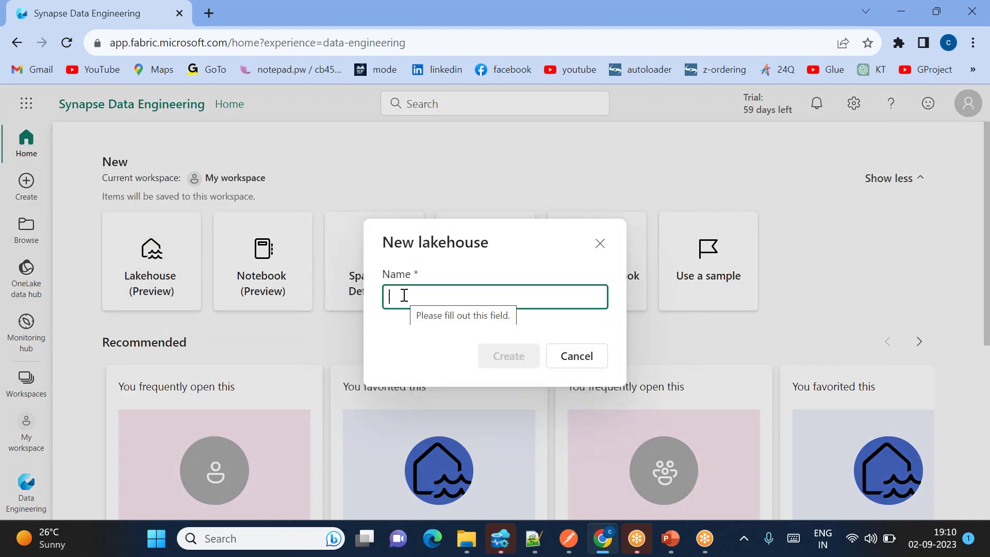
text(mynewlakehouse1)
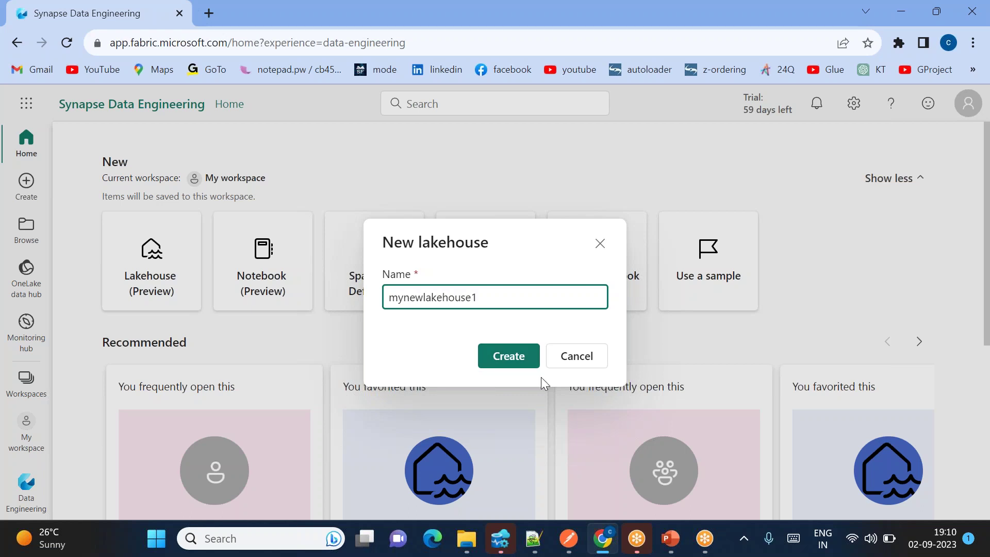
click(510, 356)
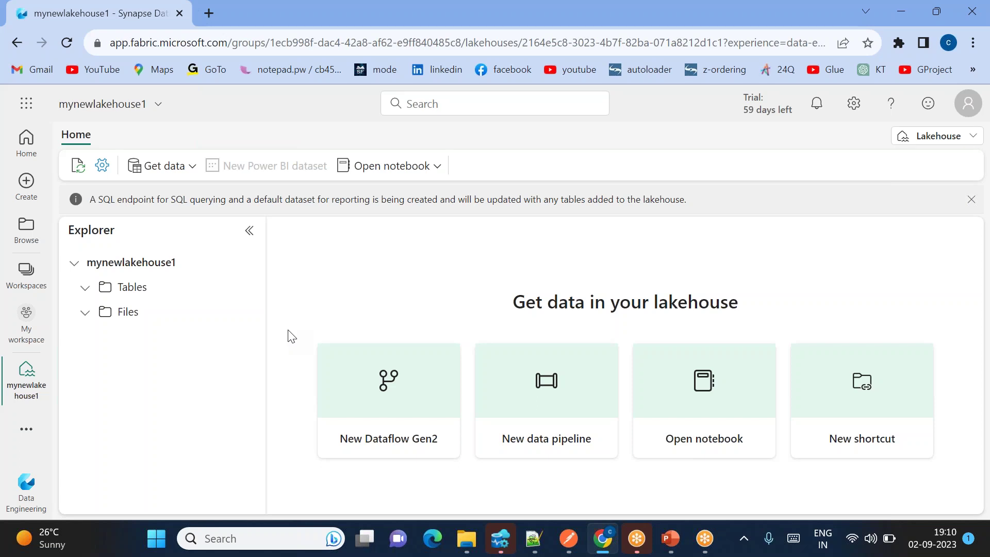
- Switch to the PowerPoint slide show and reveal the points about the Create tab
key(alt+Tab)
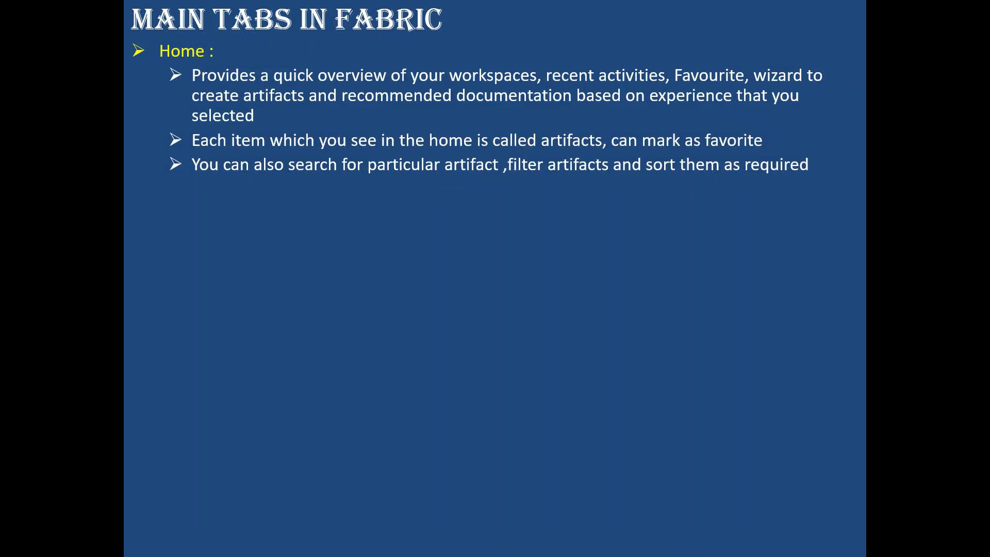
key(Right)
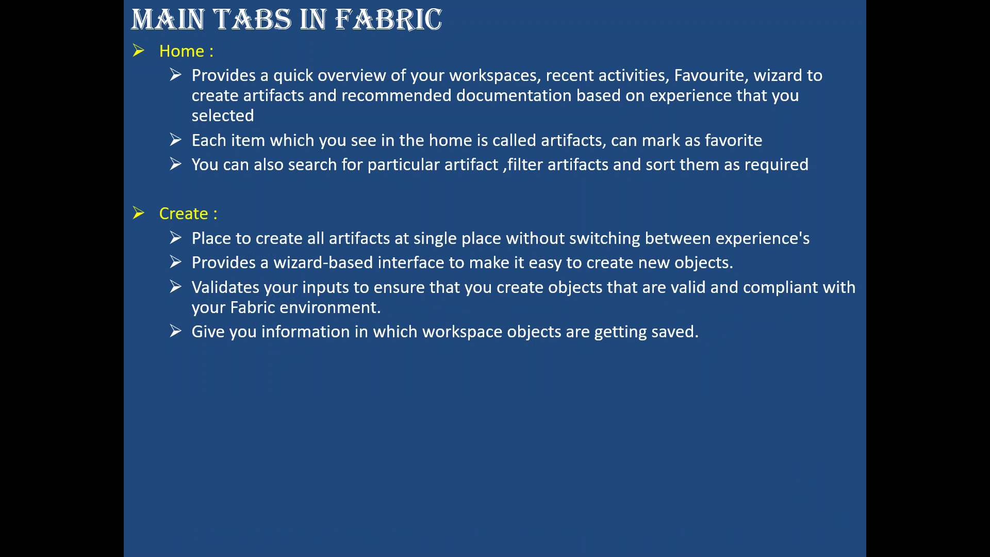
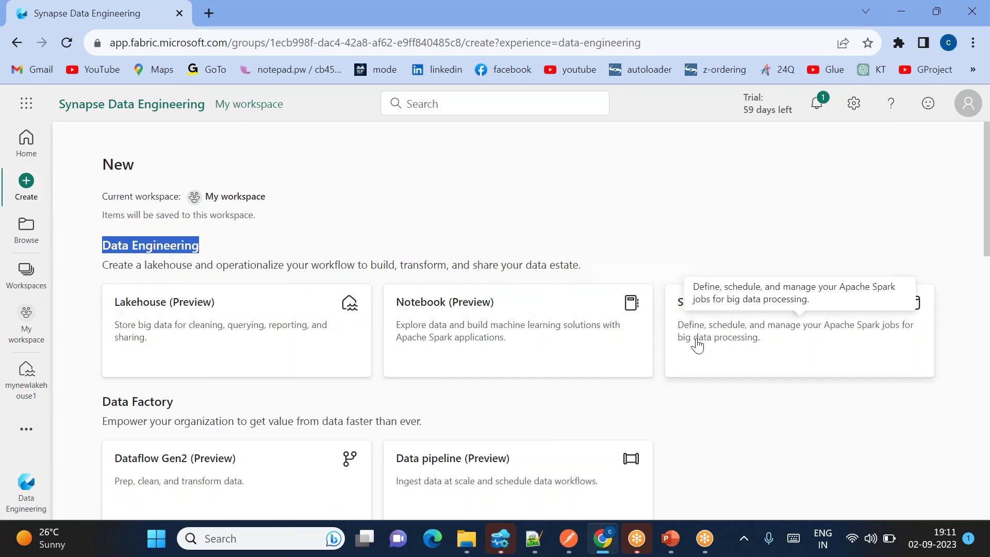
- Review the item types offered on the Create page for each experience, from Data Engineering to Real-Time Analytics
scroll(696, 343, down, 2)
drag(110, 276, 191, 286)
scroll(401, 374, down, 3)
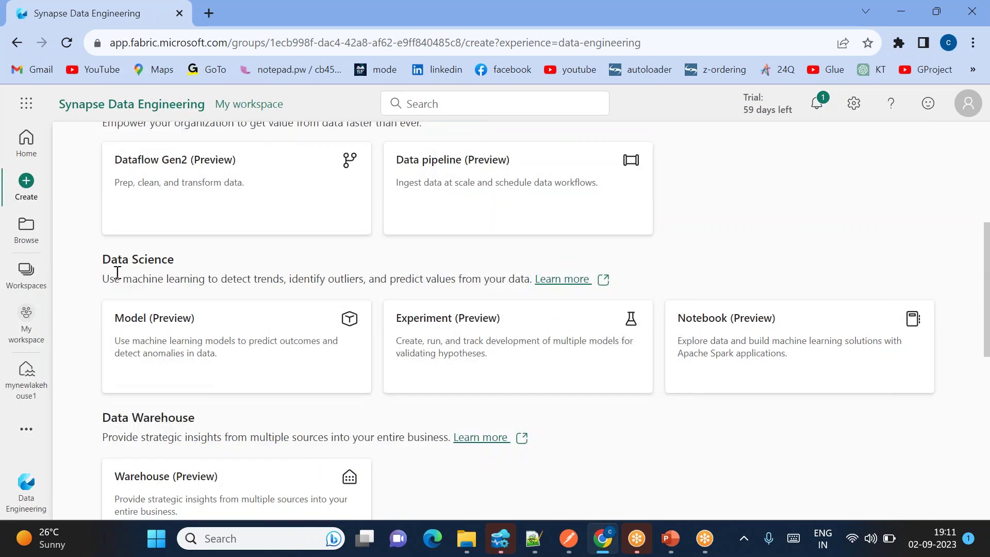
drag(140, 261, 181, 265)
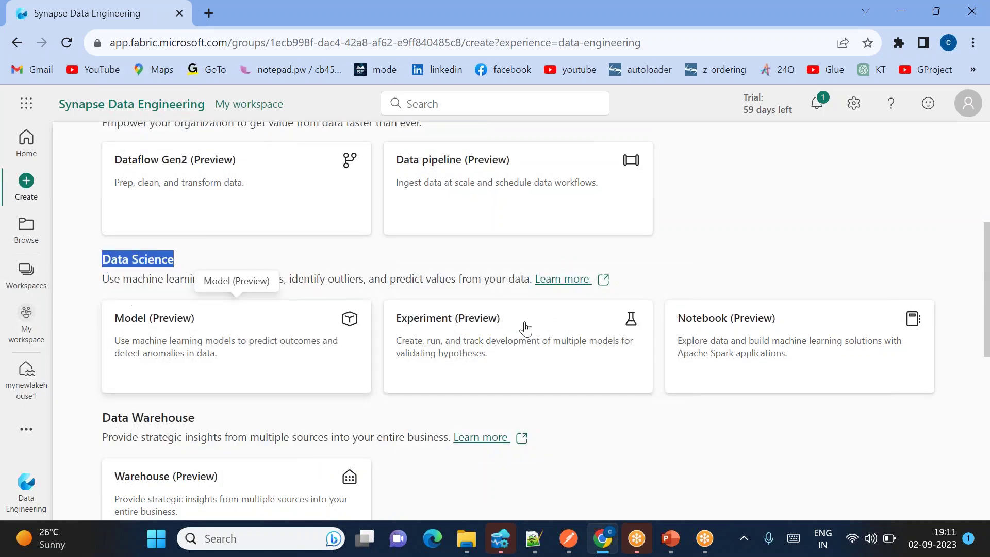
scroll(220, 438, down, 3)
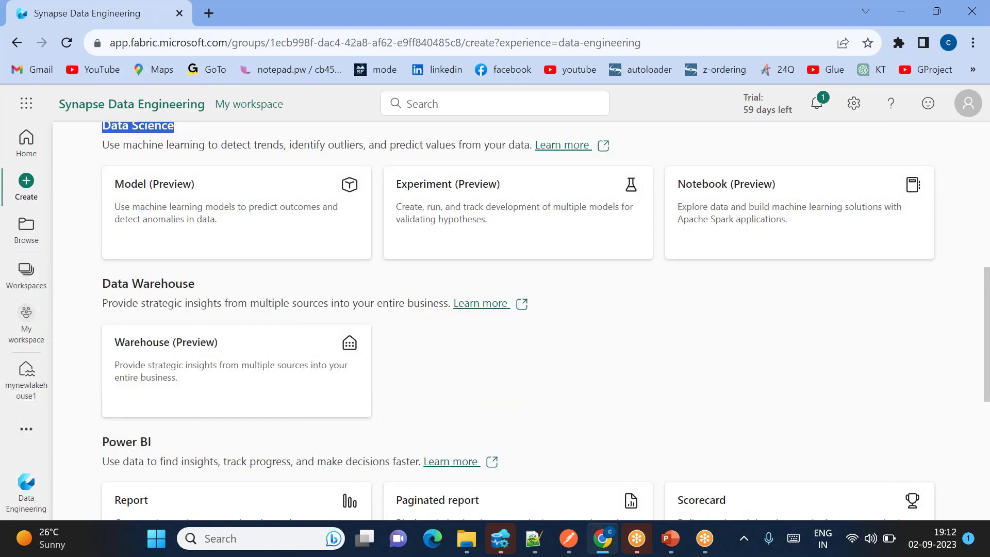
scroll(319, 376, down, 2)
scroll(252, 330, down, 3)
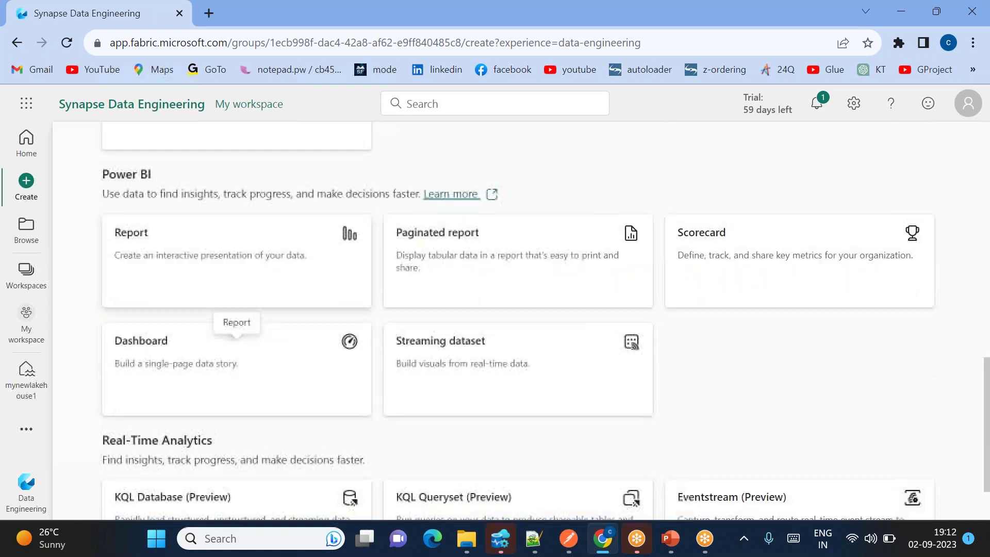
scroll(357, 437, down, 2)
scroll(356, 436, up, 10)
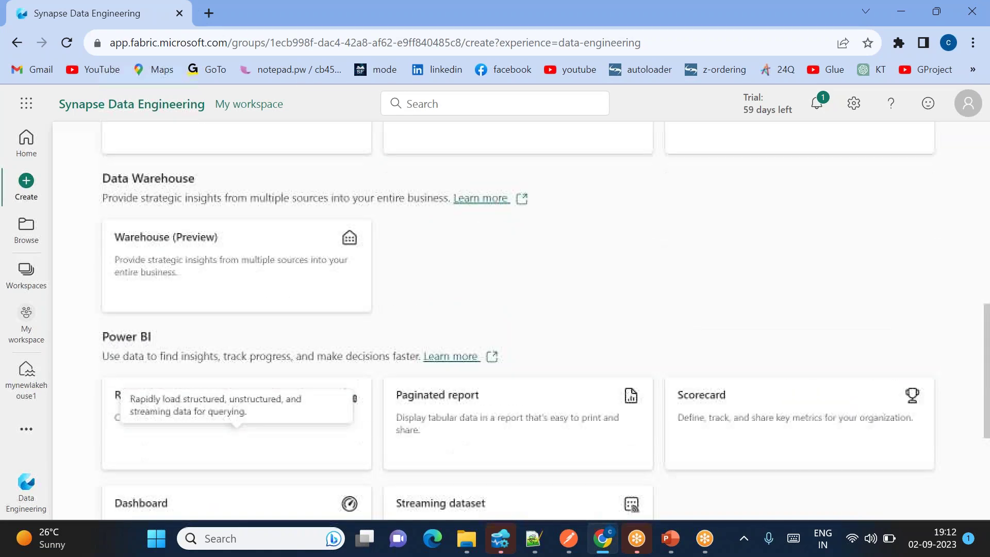
scroll(495, 320, up, 6)
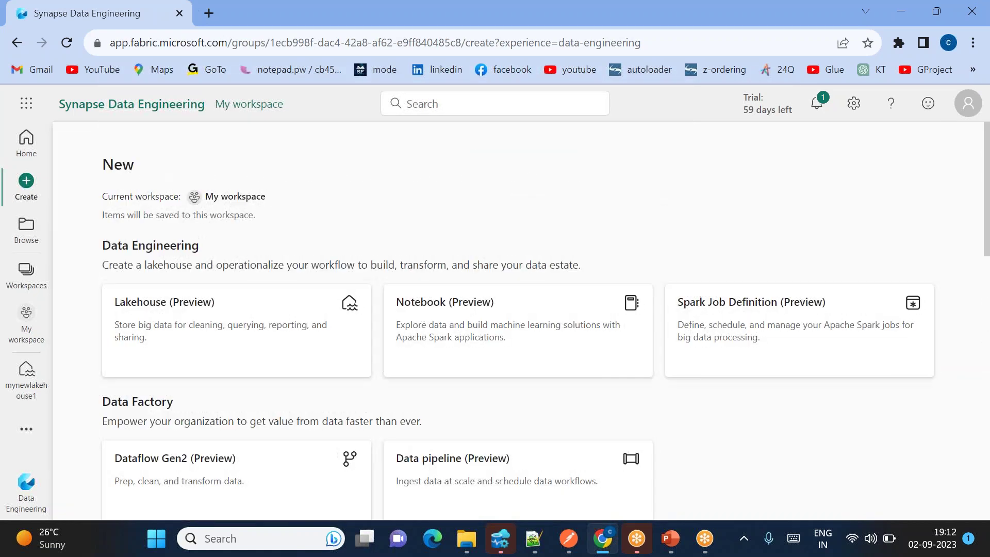
- Create a new data warehouse named mysqldwdemo1 from the Create page
scroll(239, 407, down, 7)
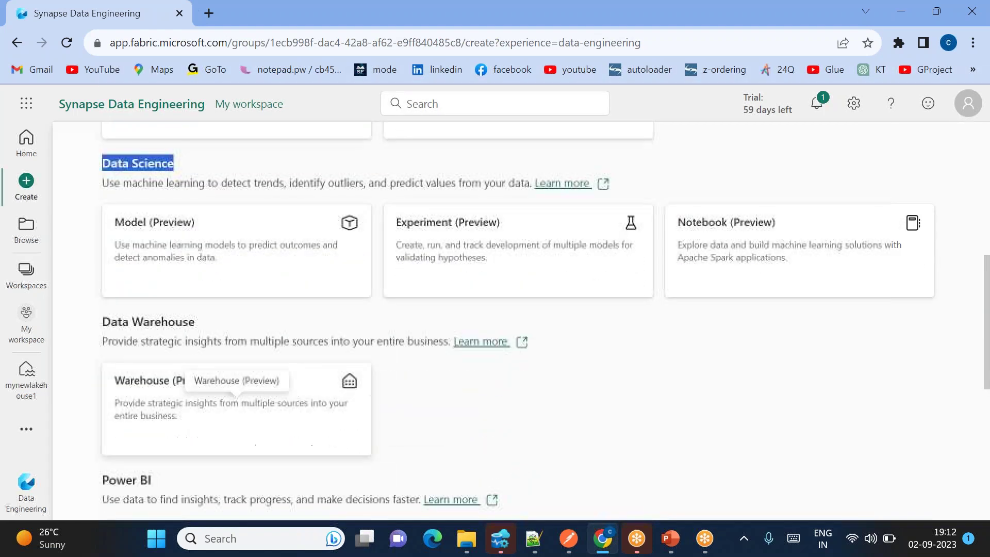
click(186, 402)
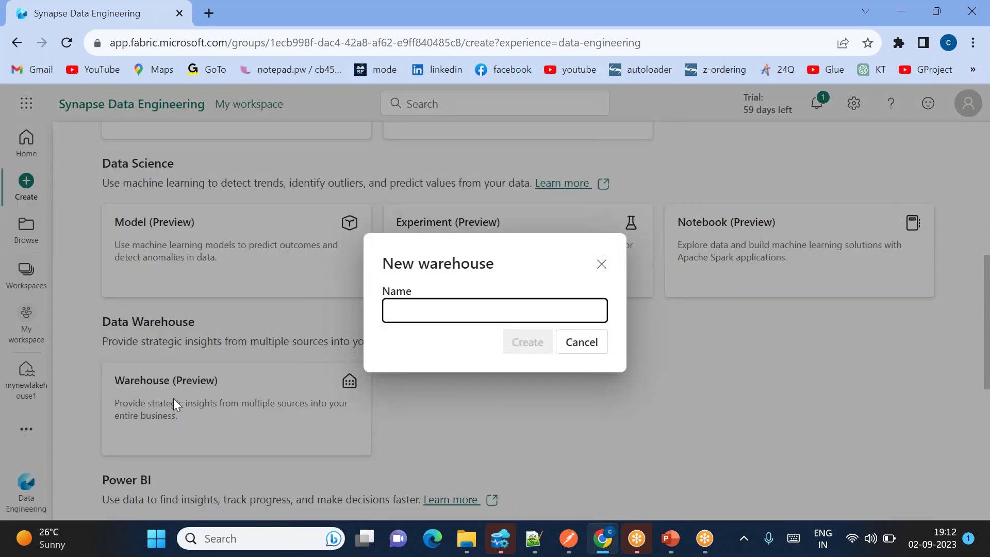
text(mysqldwdemo1)
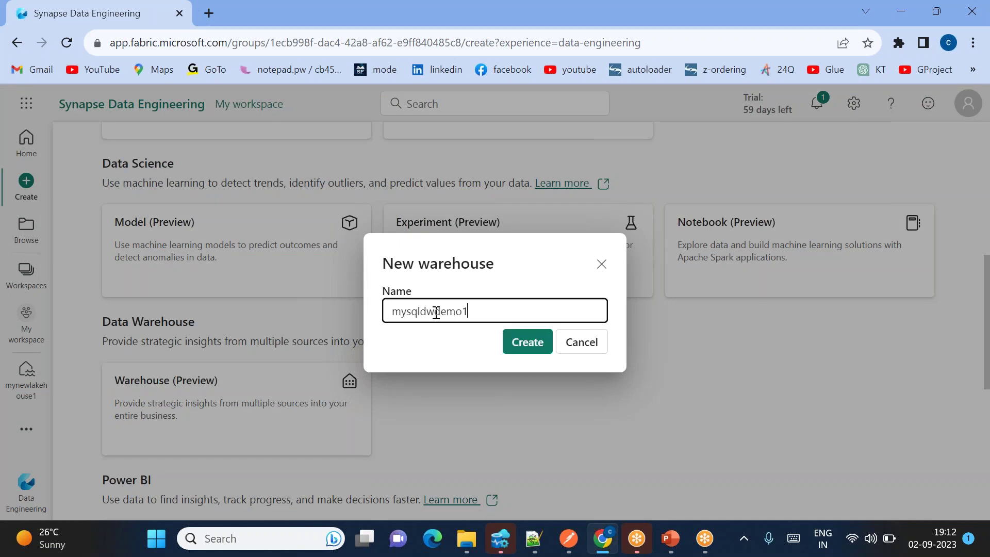
click(527, 343)
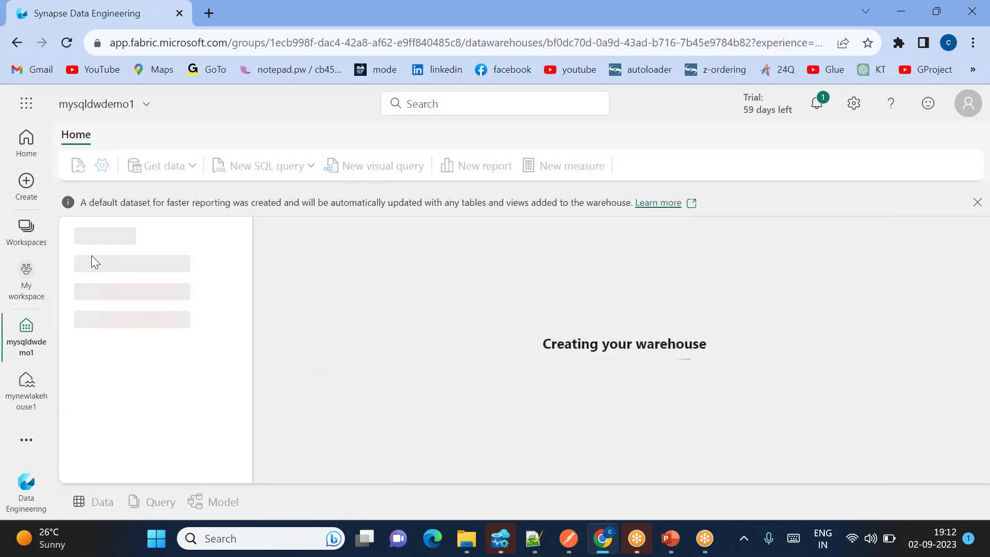
- Return to the Create page and check which current workspace new items are saved to
click(26, 195)
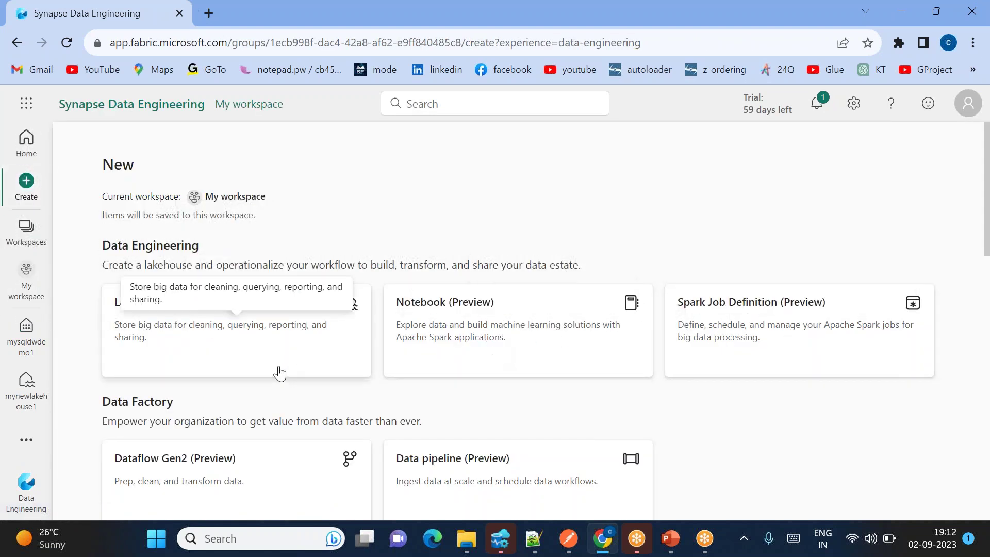
drag(104, 196, 174, 196)
drag(266, 196, 206, 197)
click(132, 201)
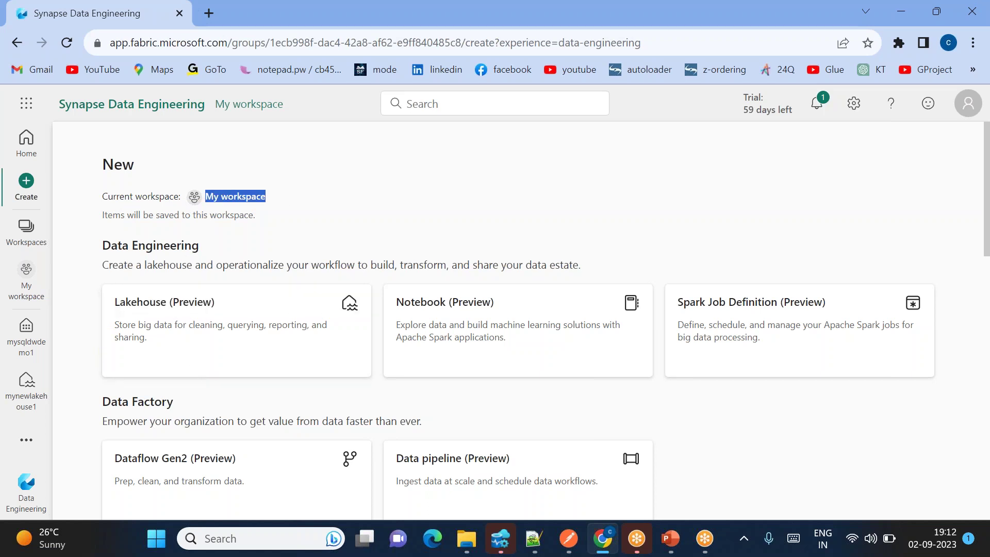
- Open My workspace from the Create page's current workspace link, and read and dismiss the error dialogs
click(205, 196)
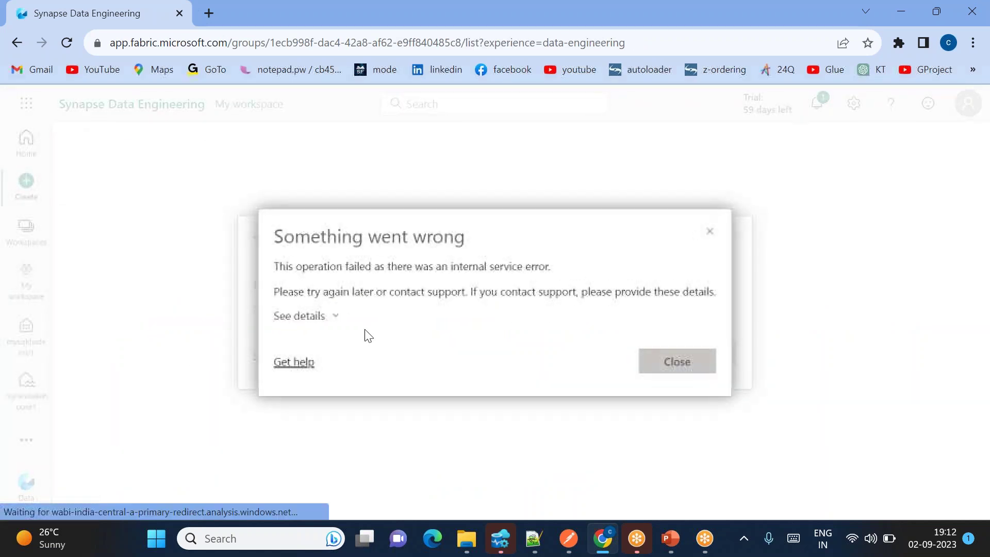
click(674, 359)
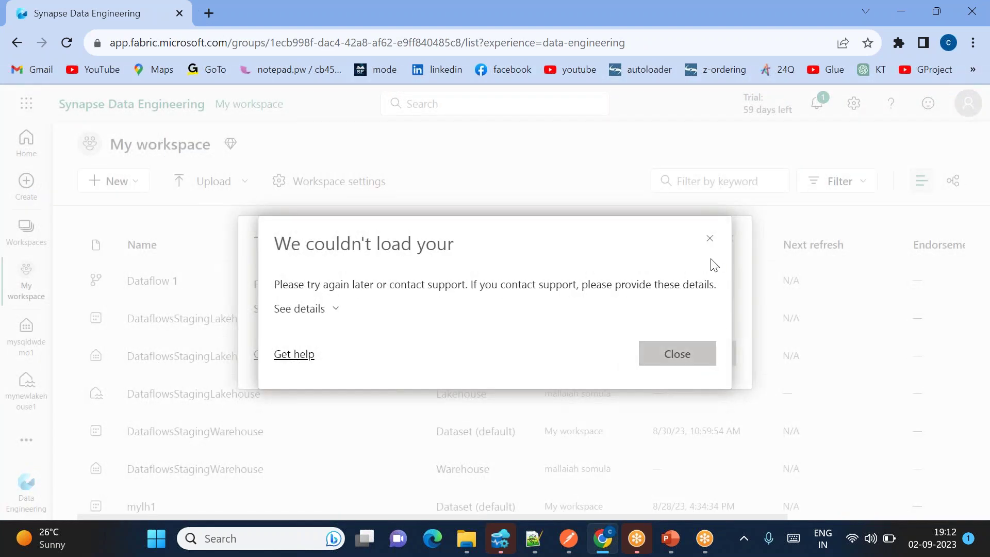
click(710, 238)
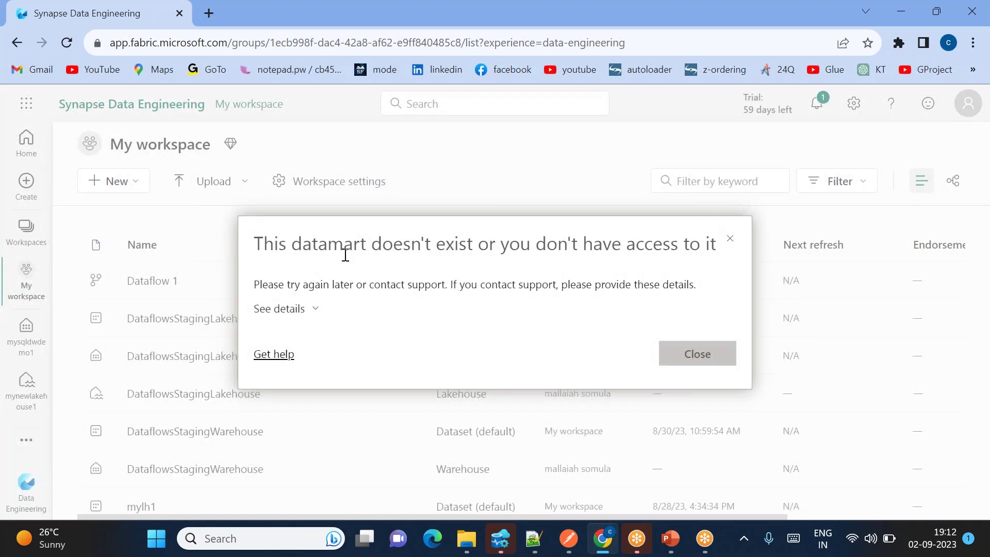
drag(507, 251, 721, 255)
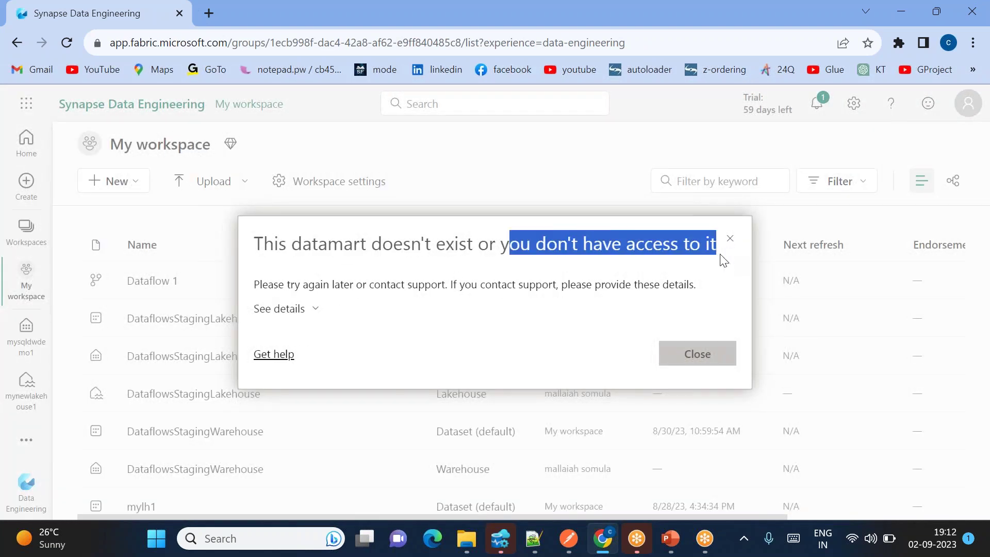
drag(264, 248, 727, 246)
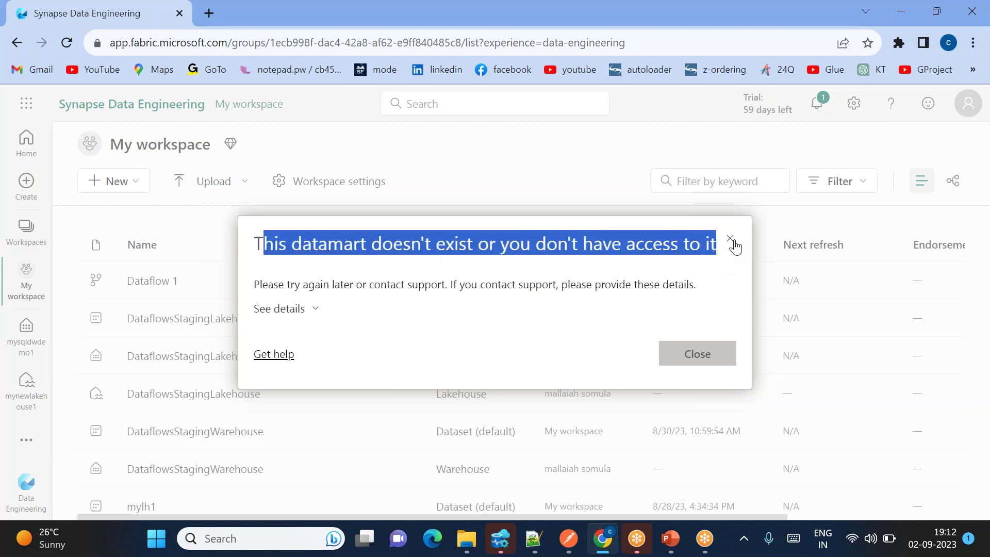
click(732, 240)
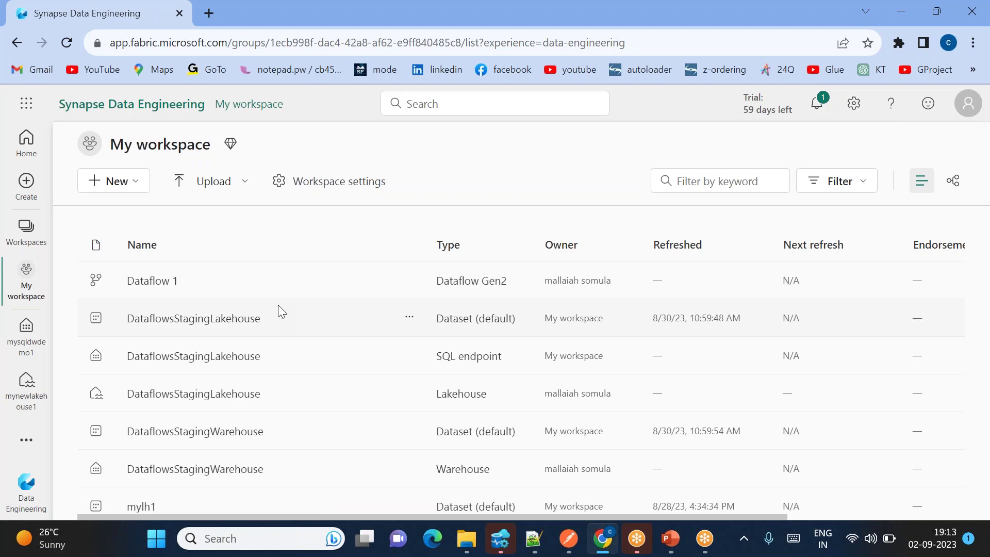
- Look at the additional navigation options and switch to the mytest workspace
click(27, 441)
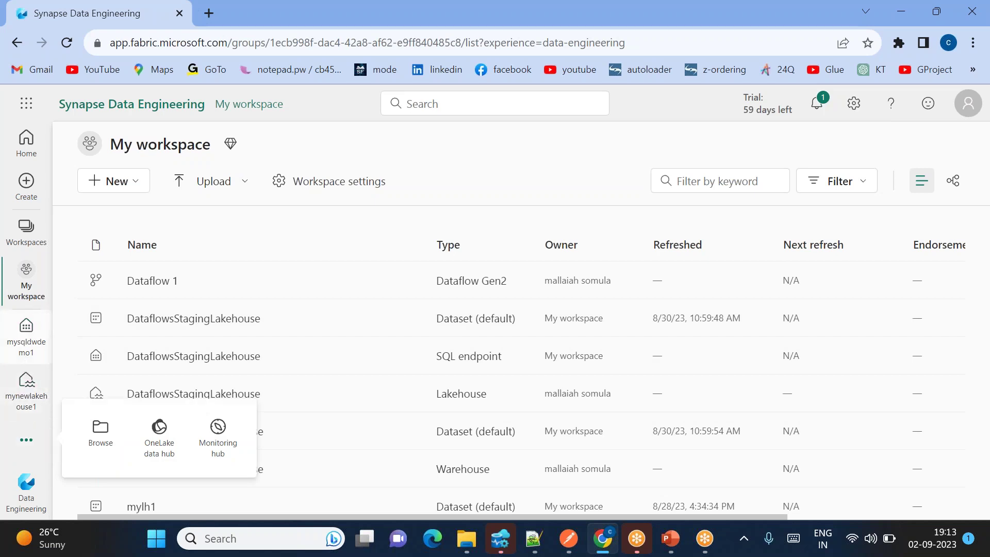
click(25, 290)
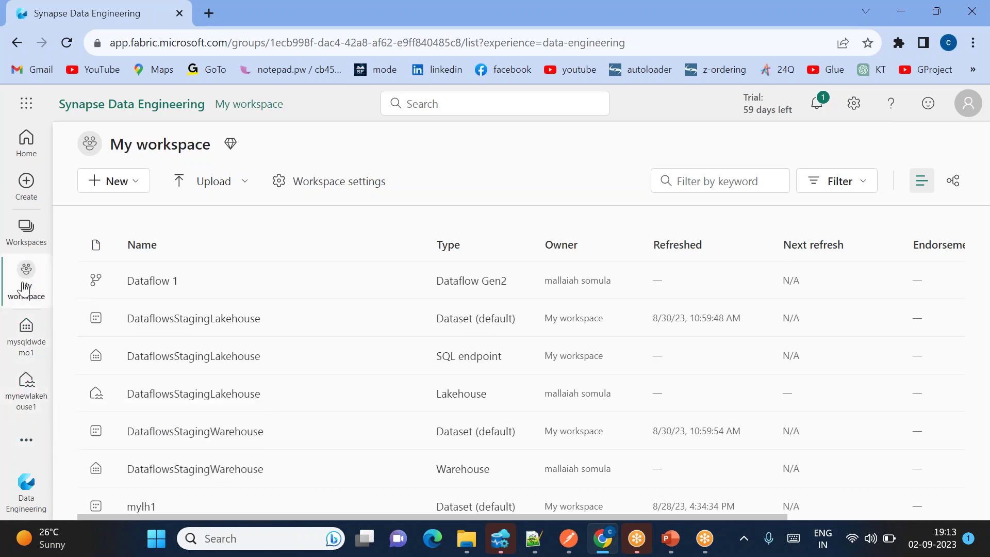
click(27, 227)
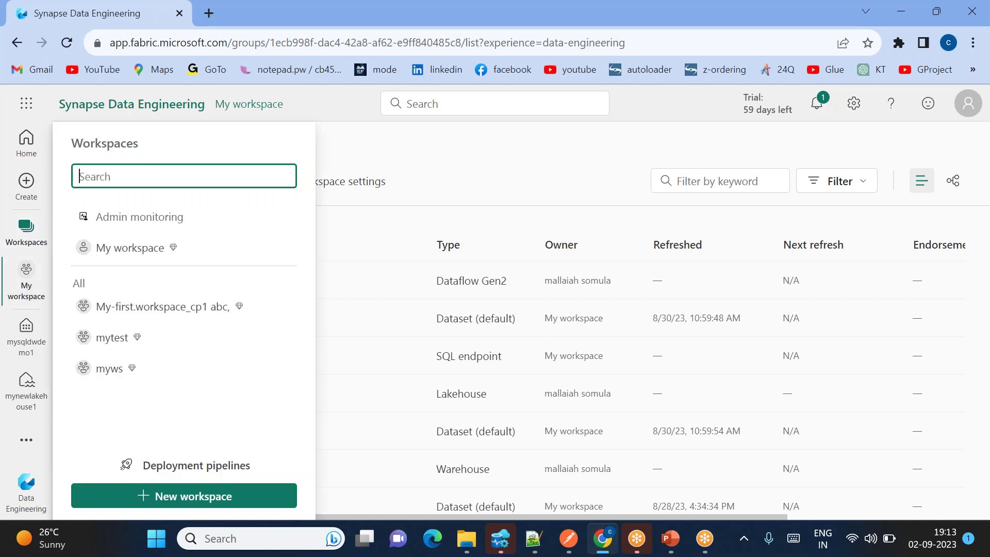
click(108, 345)
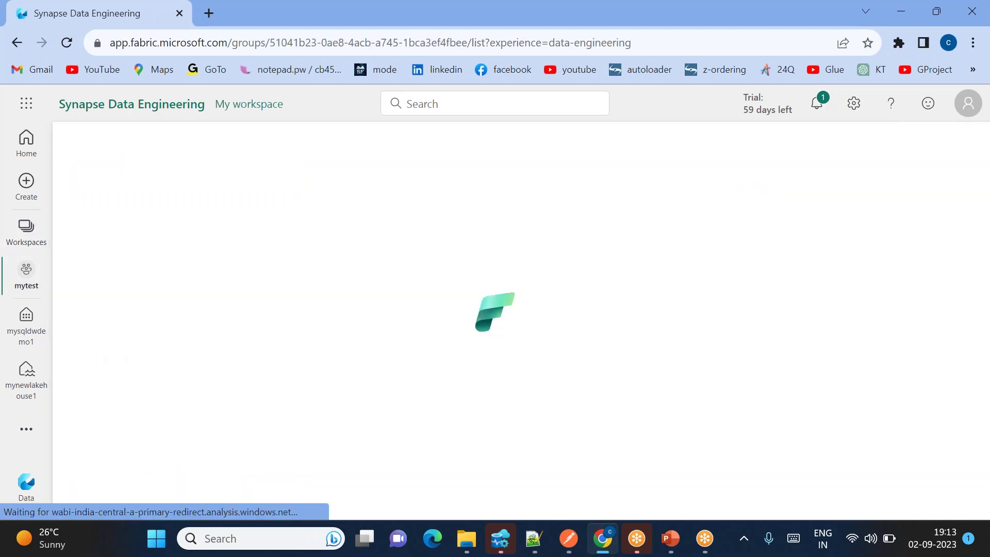
- Open the Create page from the mytest workspace and check the current workspace for new items
click(27, 184)
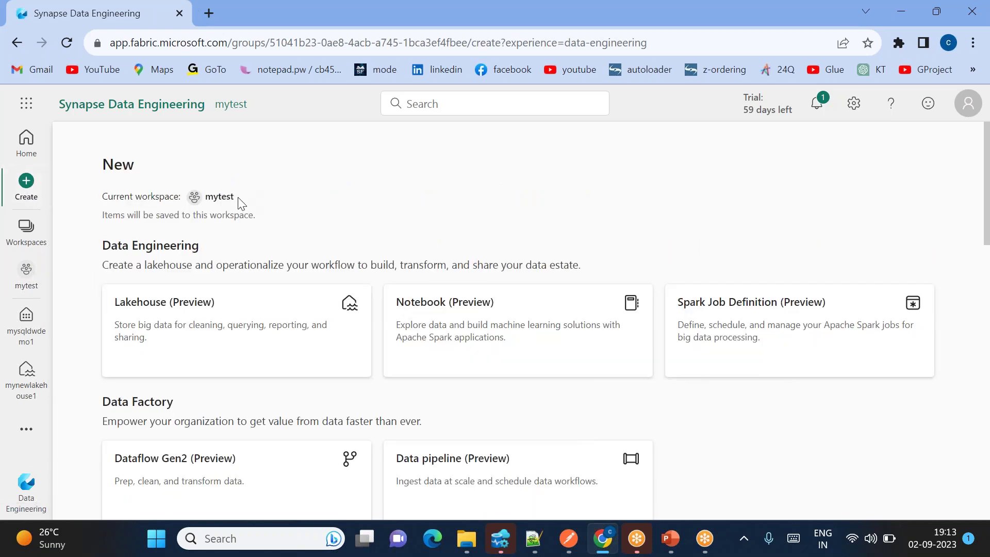
drag(238, 201, 210, 202)
scroll(316, 354, down, 3)
scroll(258, 391, up, 2)
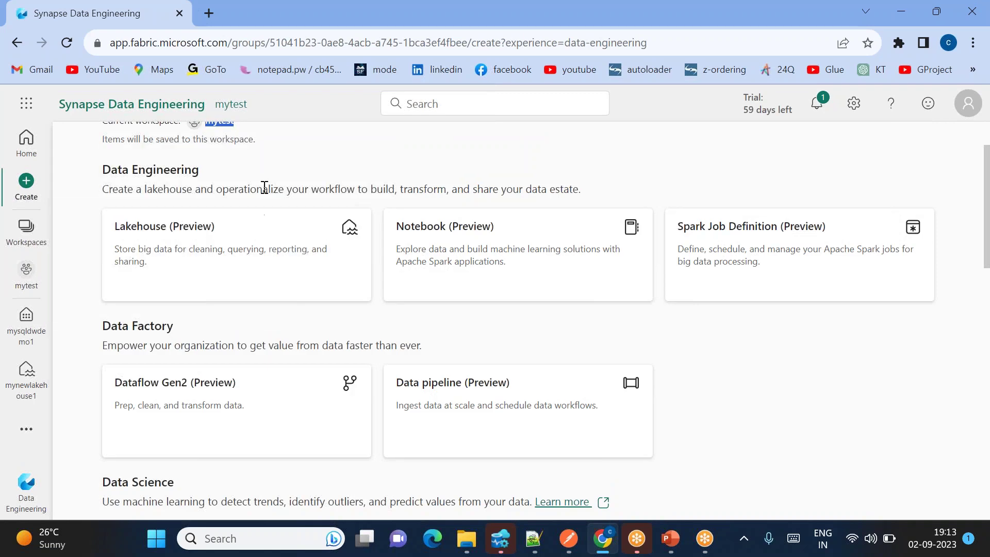
scroll(253, 200, up, 1)
drag(253, 202, 197, 191)
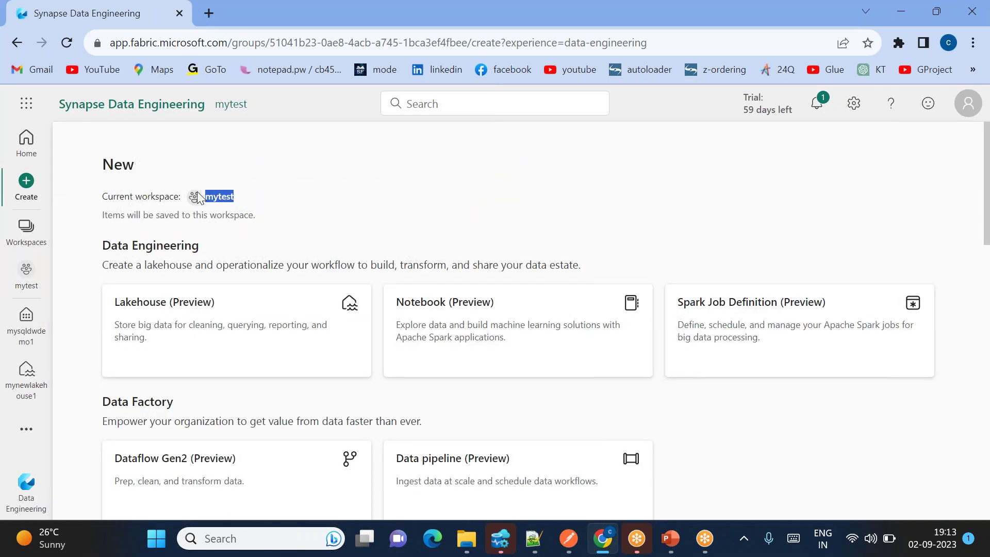
- Switch to the presentation, reveal the Browse Tab points on the Main Tabs in Fabric slide, and return to the browser
click(326, 201)
key(alt+Tab)
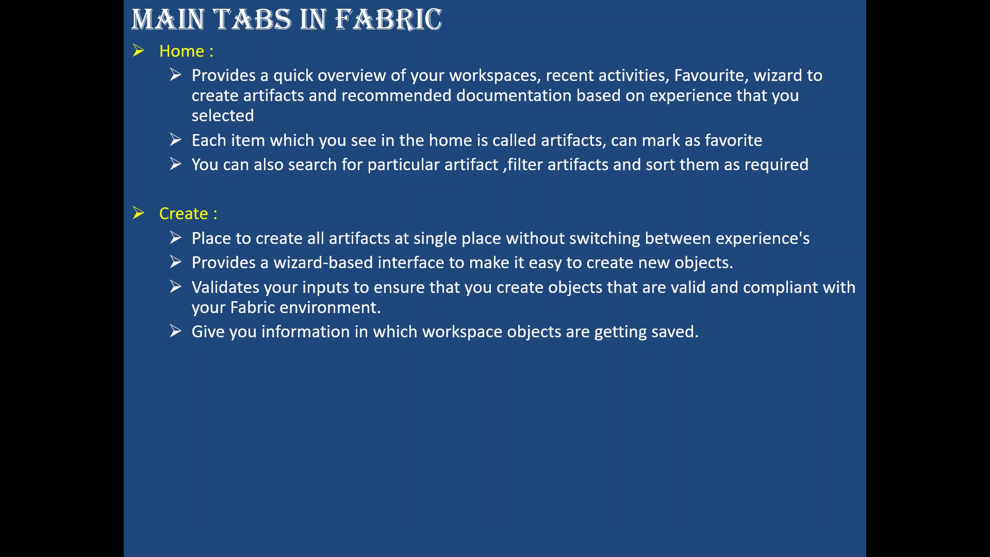
key(Right)
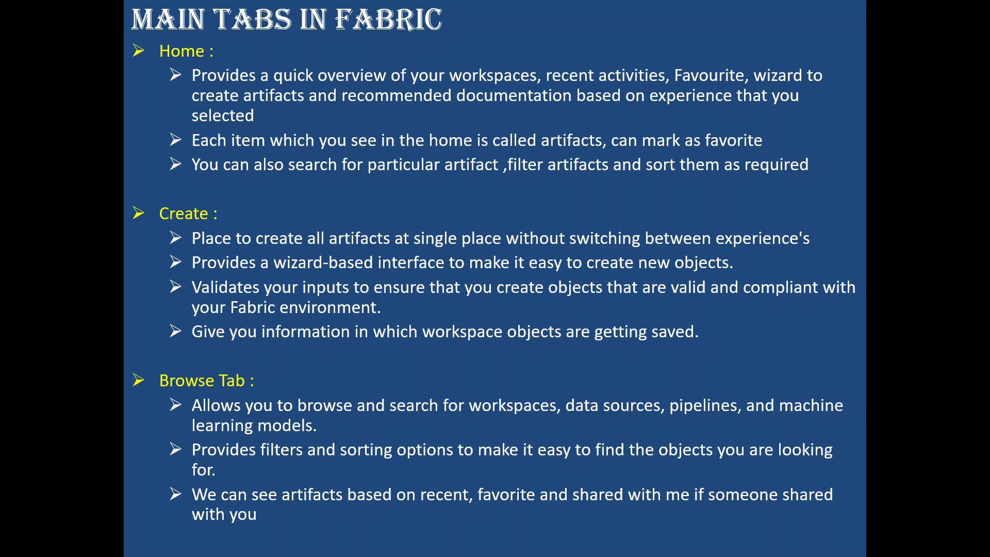
key(alt+Tab)
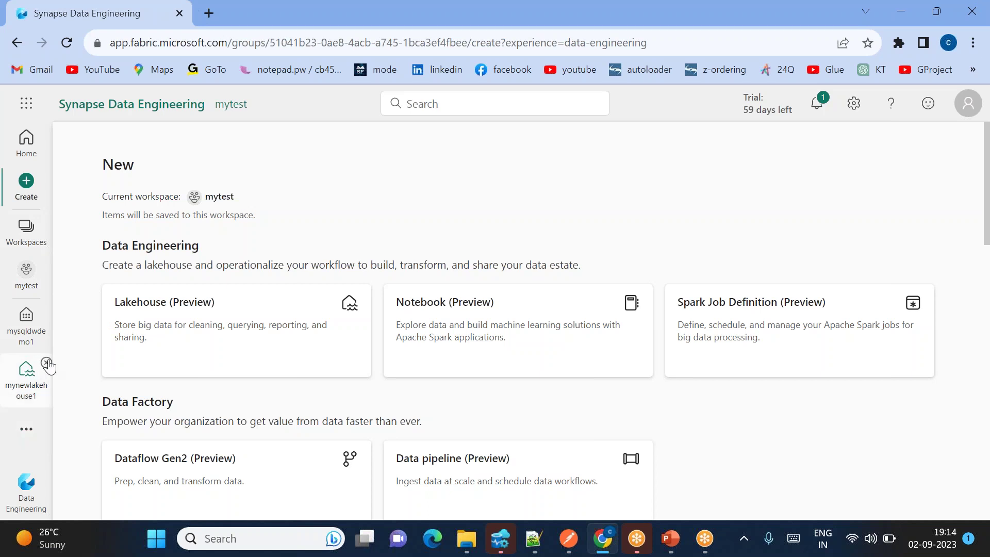
- Close the open mynewlakehouse1 and mysqldwdemo1 items in the navigation and open the Browse page
click(47, 363)
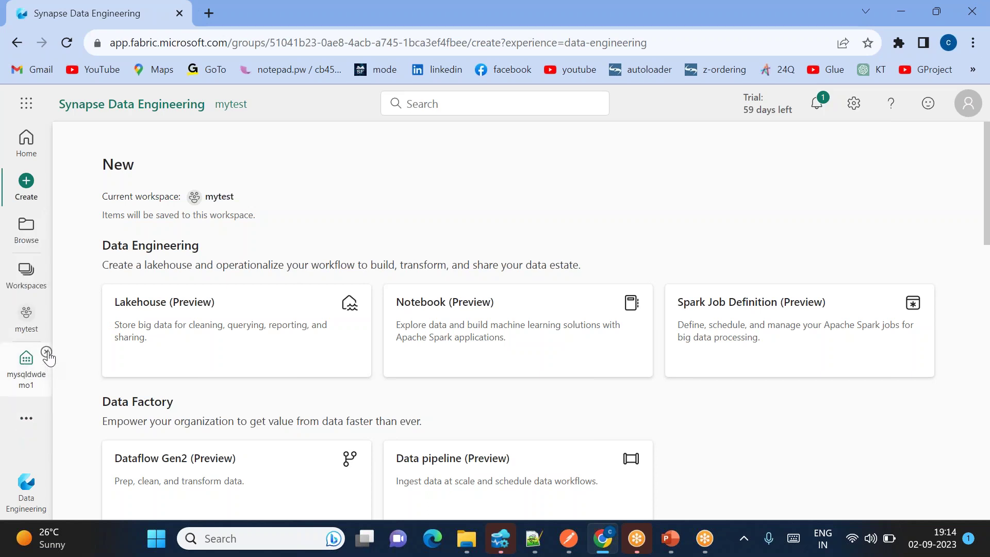
click(47, 352)
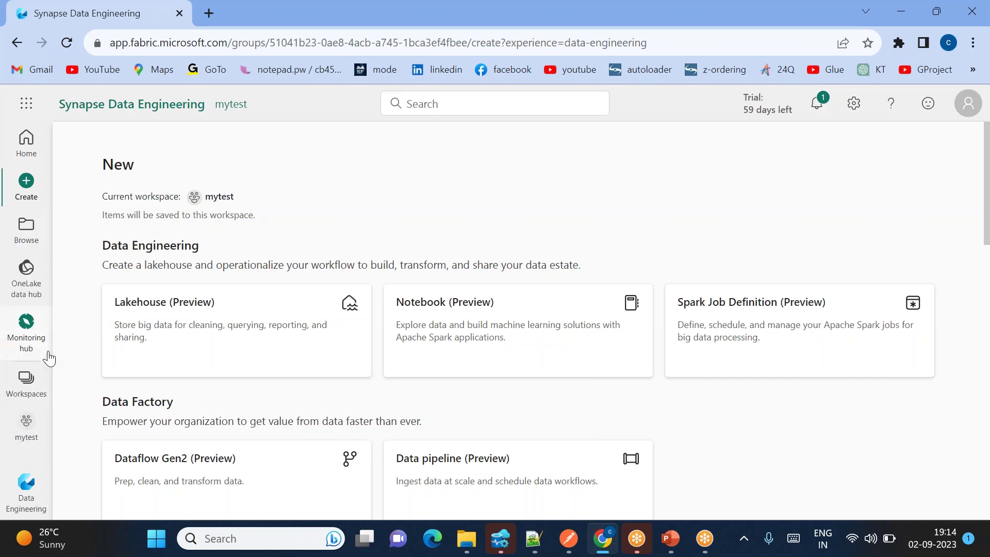
click(26, 237)
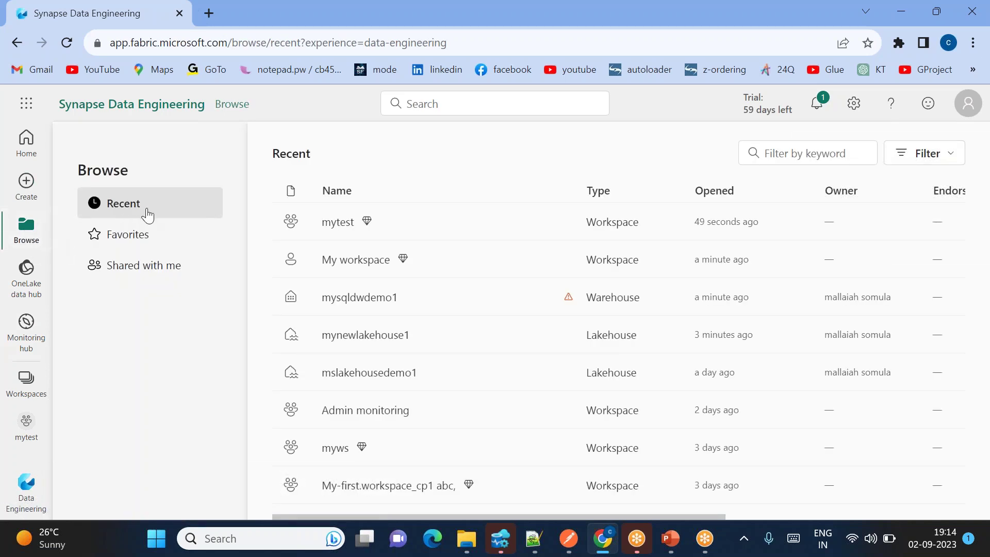
- View the Shared with me and Favorites lists and examine the time filter options for favorites
click(170, 270)
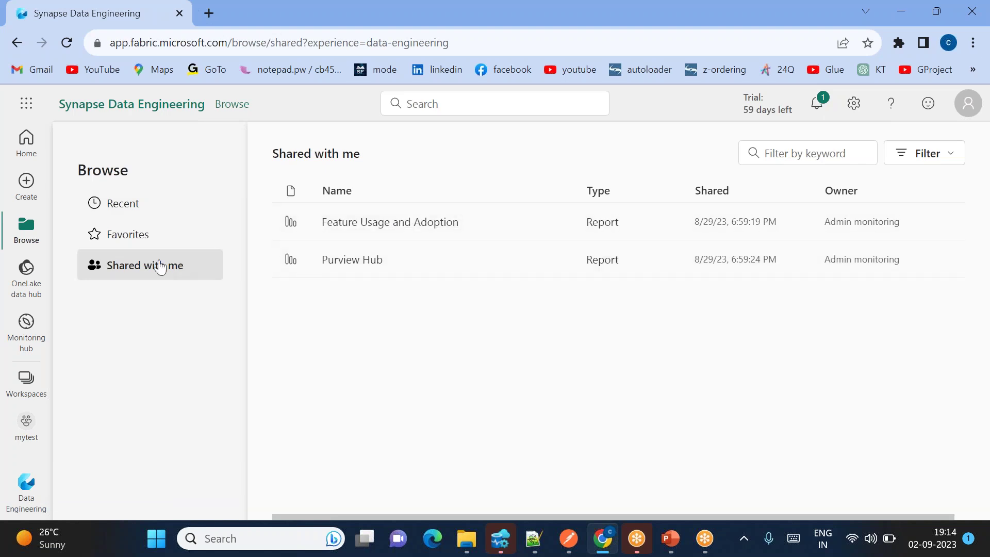
click(137, 246)
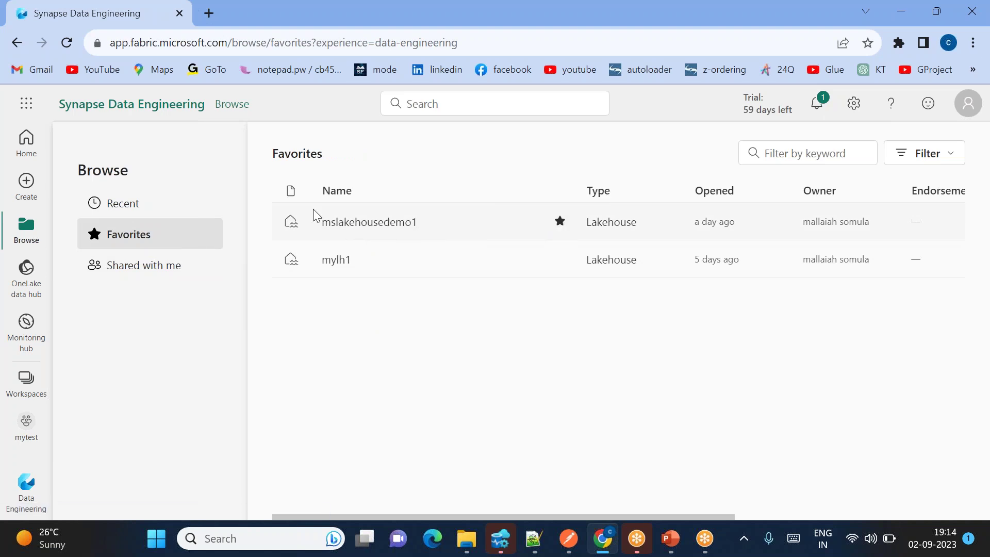
click(936, 153)
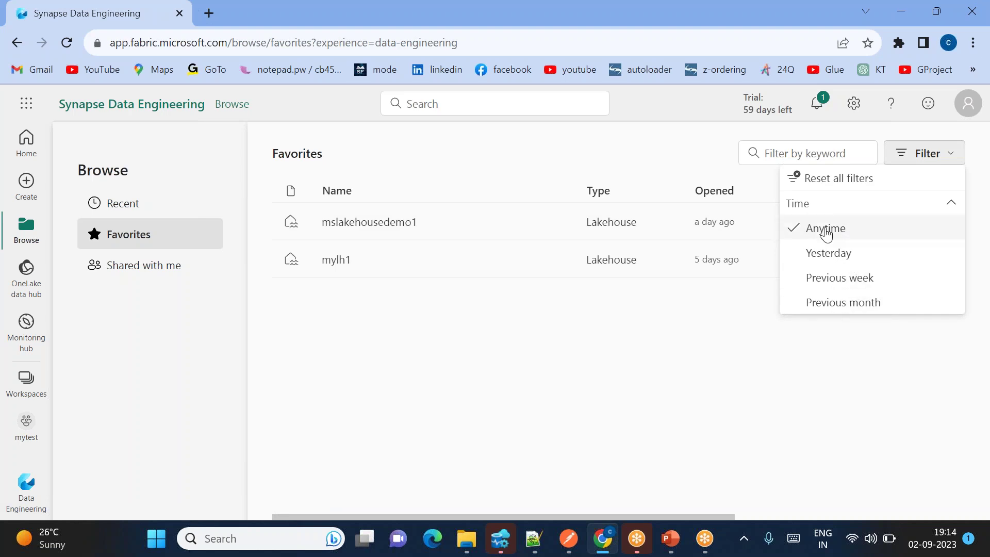
click(676, 309)
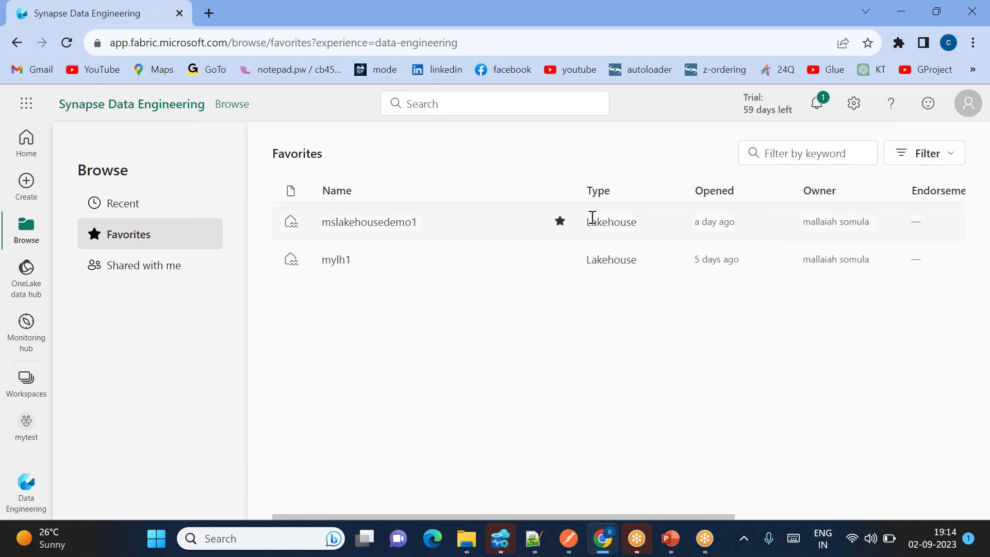
click(928, 154)
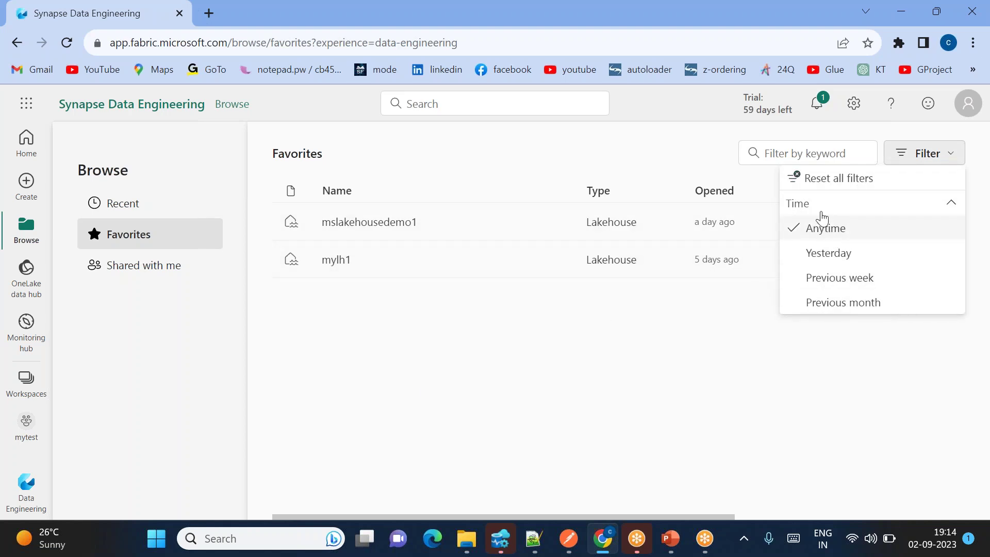
click(751, 355)
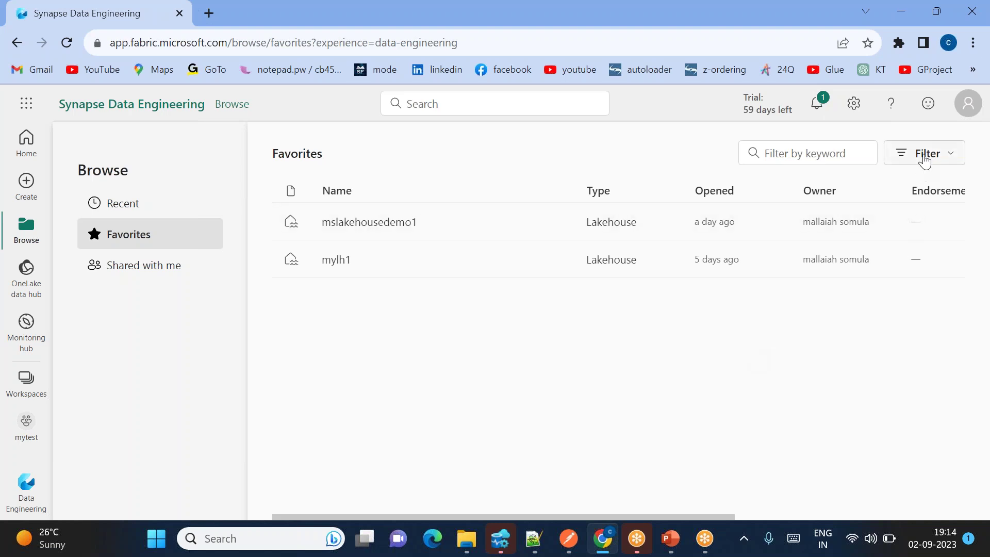
click(926, 155)
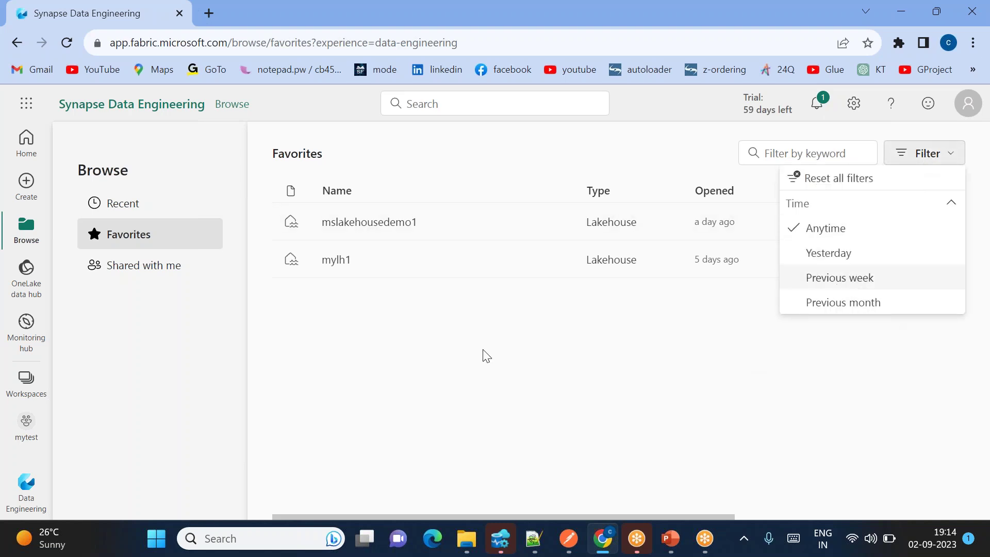
click(467, 366)
- Return to the Recent list and examine its type, product, time and owner filter categories without applying any
click(183, 204)
click(923, 158)
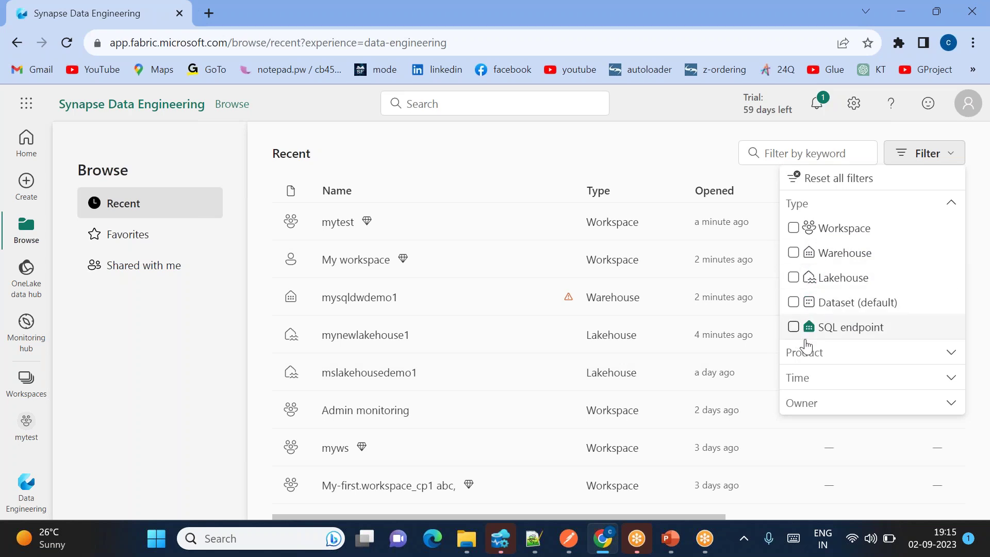
click(814, 354)
click(833, 334)
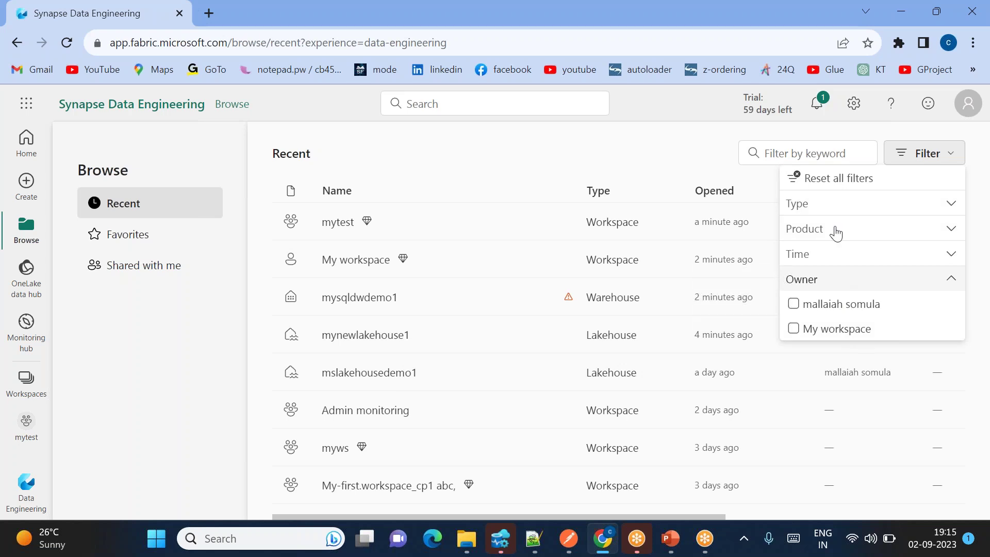
click(700, 157)
- Sort the Recent list by name in descending order and put the cursor in the keyword filter
click(560, 192)
click(567, 198)
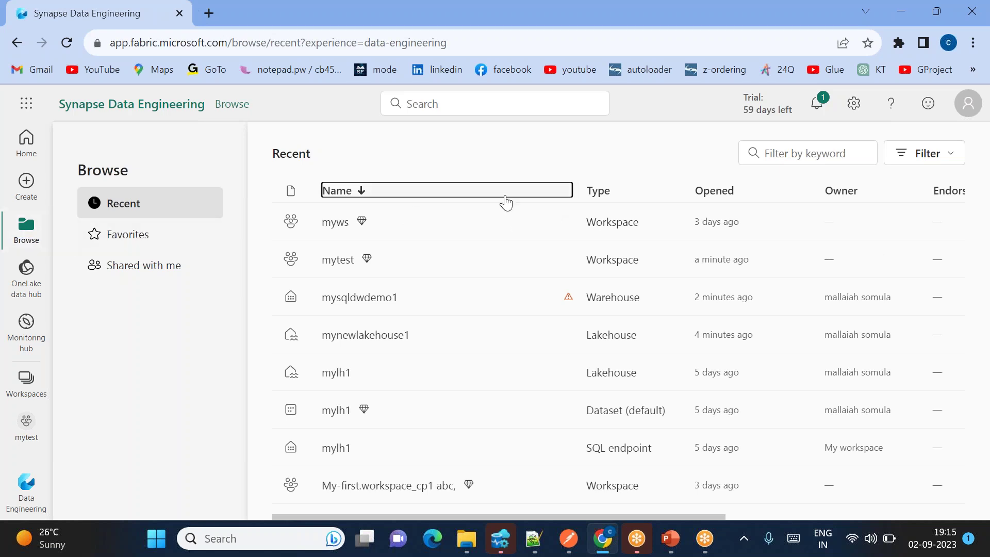
click(812, 153)
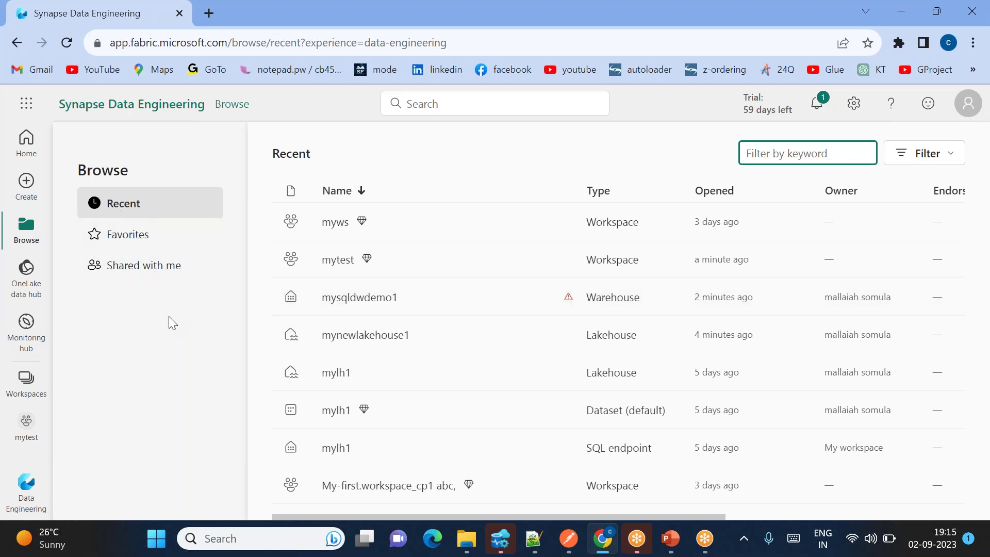
- Switch to the presentation, advance to the One Lake Data Hub slide, and return to the browser
key(alt+Tab)
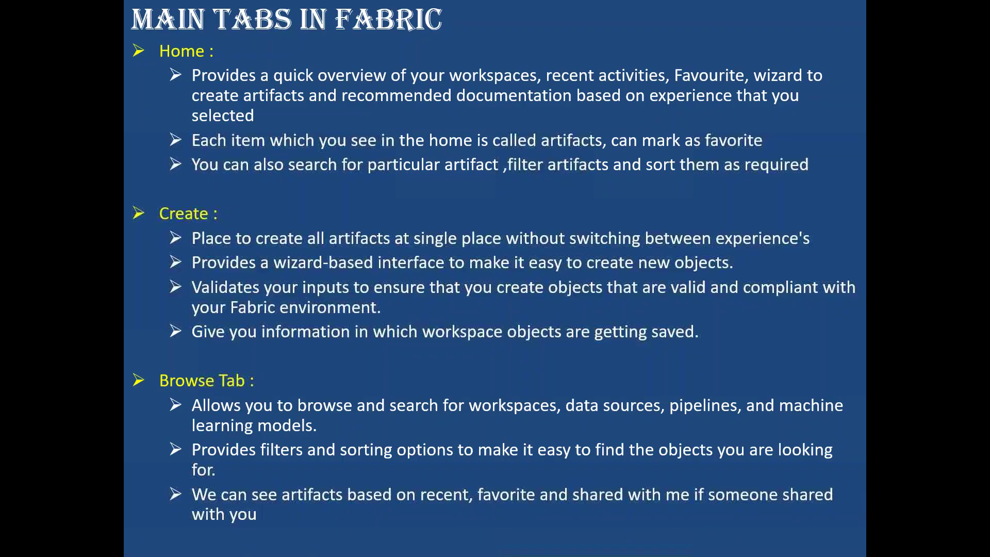
key(Right)
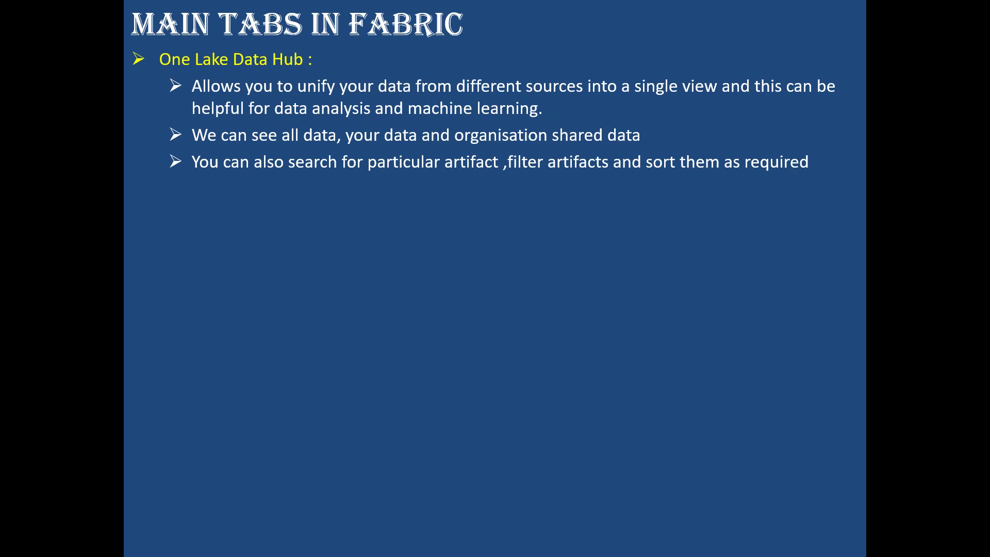
key(alt+Tab)
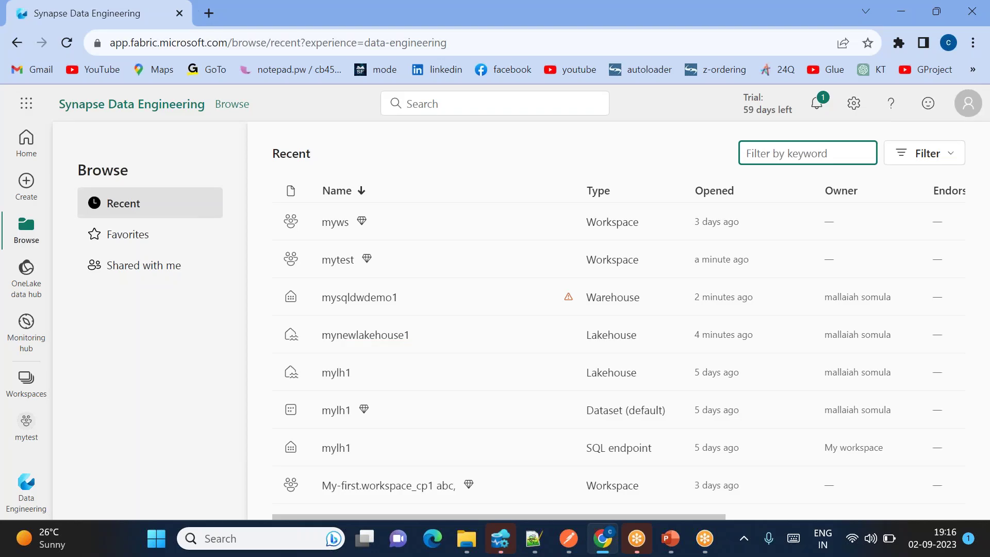
- Open the OneLake data hub and view its All, My data and Endorsed in your org lists
click(30, 281)
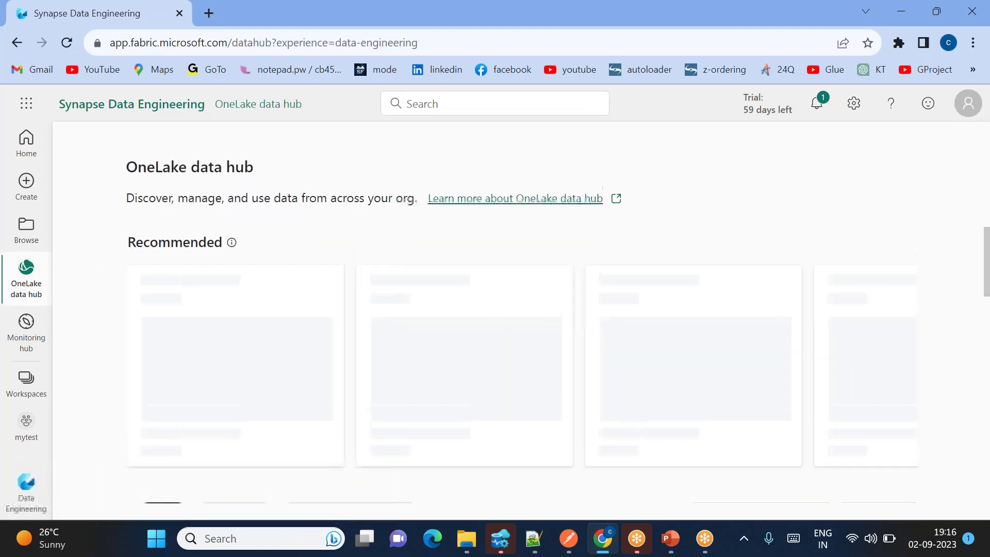
scroll(283, 376, down, 3)
scroll(285, 376, down, 3)
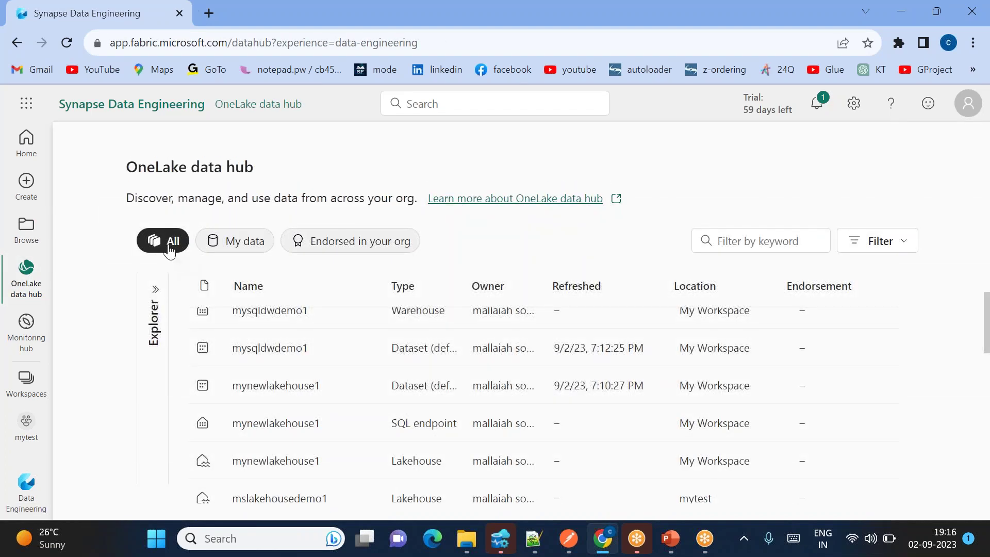
click(257, 248)
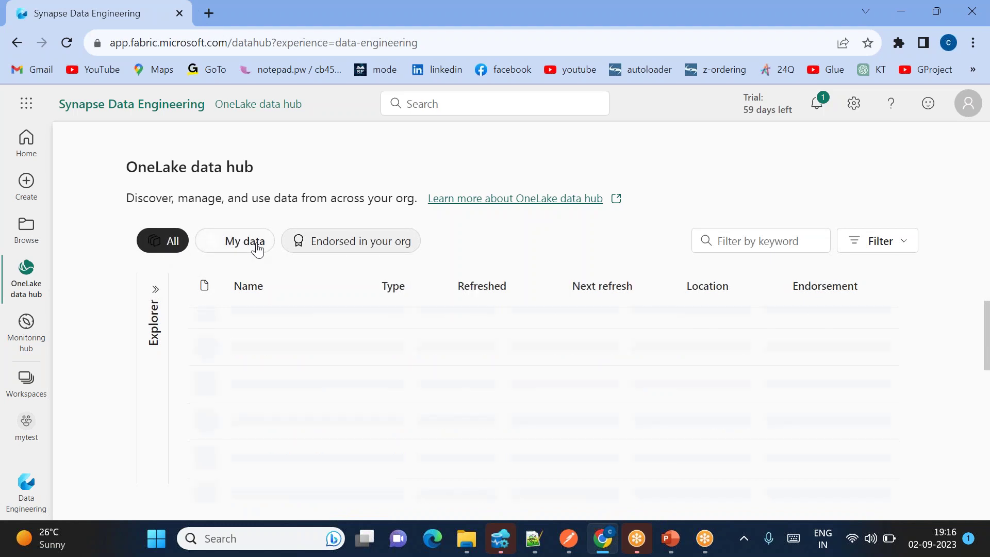
click(360, 333)
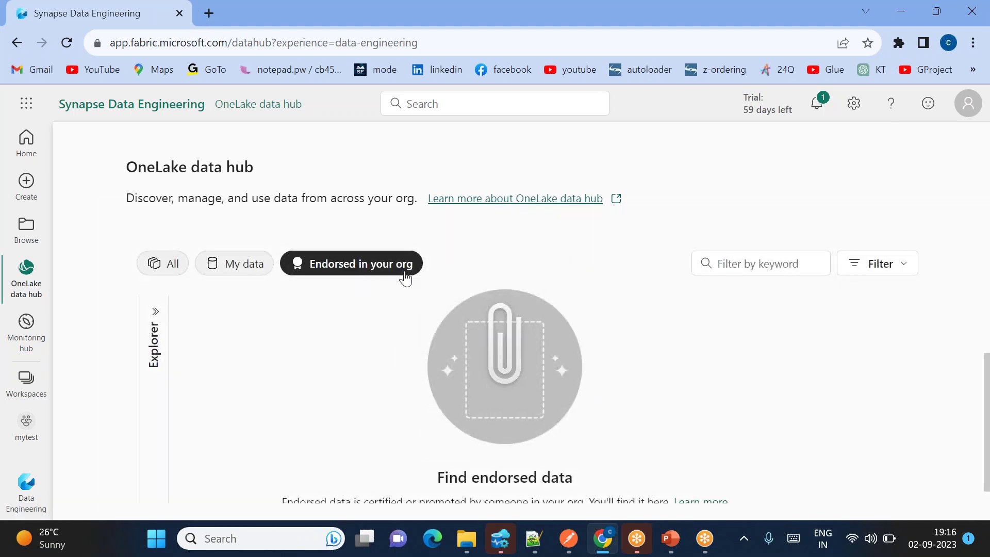
- Return to the My data list, look through its items and examine the type filter options
click(243, 274)
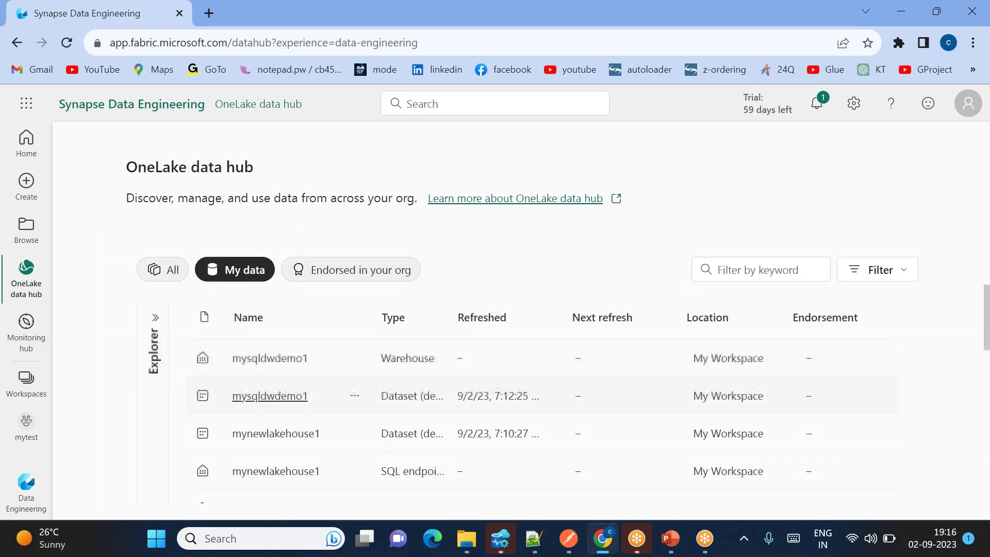
scroll(293, 411, down, 5)
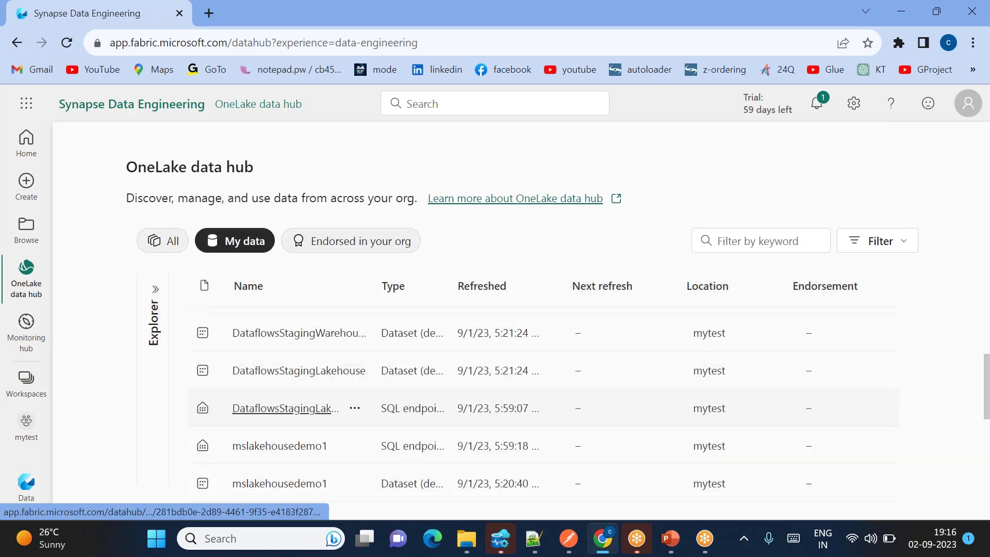
scroll(289, 408, up, 5)
scroll(822, 347, up, 3)
scroll(823, 347, down, 4)
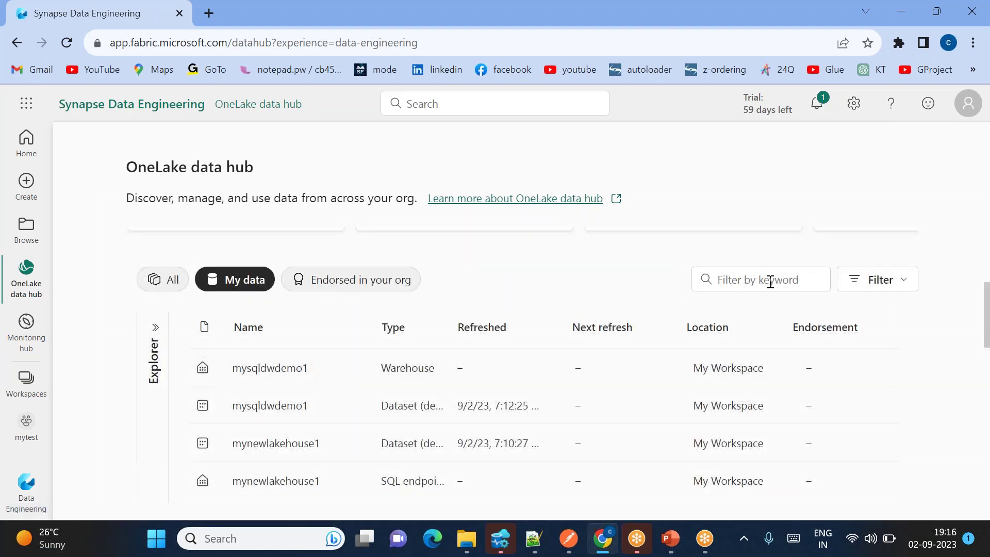
click(893, 279)
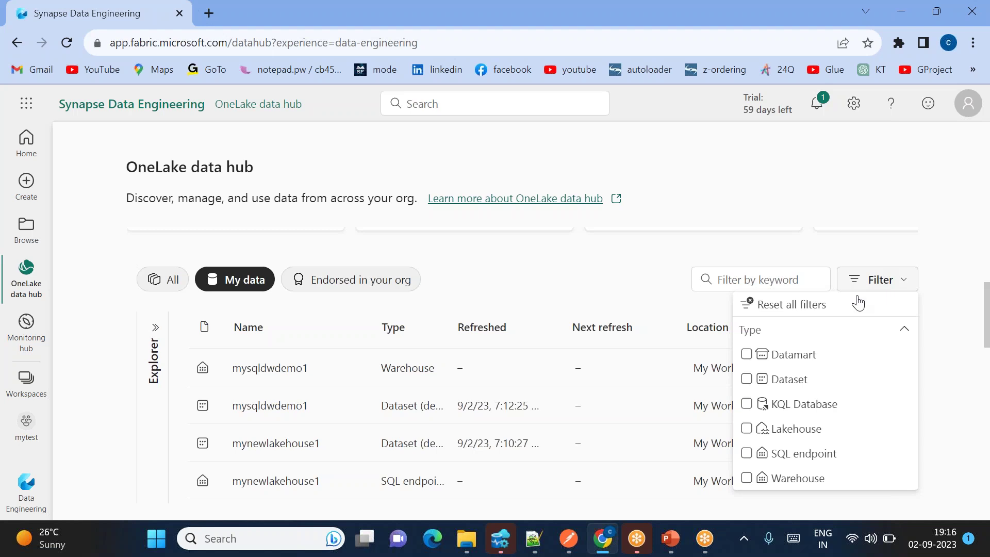
click(631, 294)
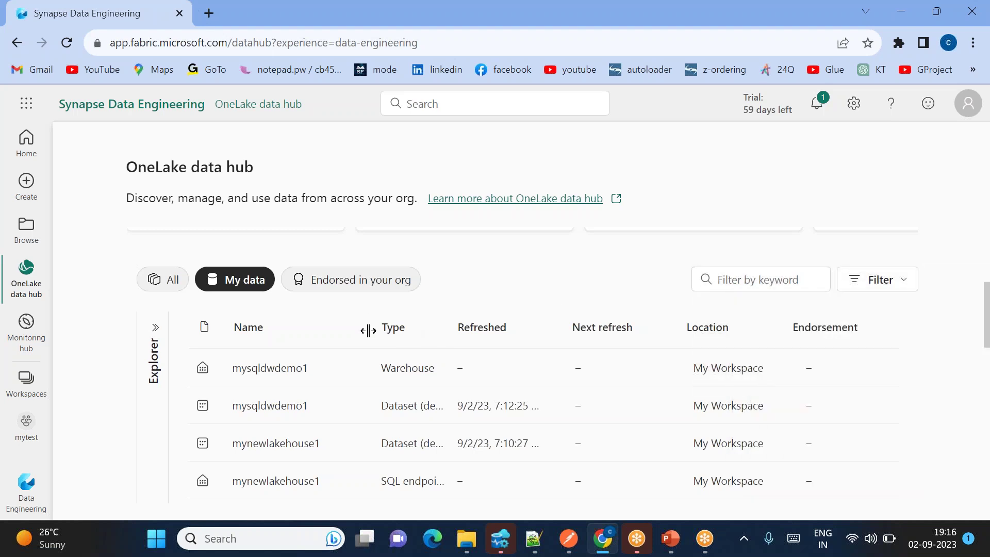
- Sort the My data list by name, and re-sort it by refreshed date in descending order
click(274, 330)
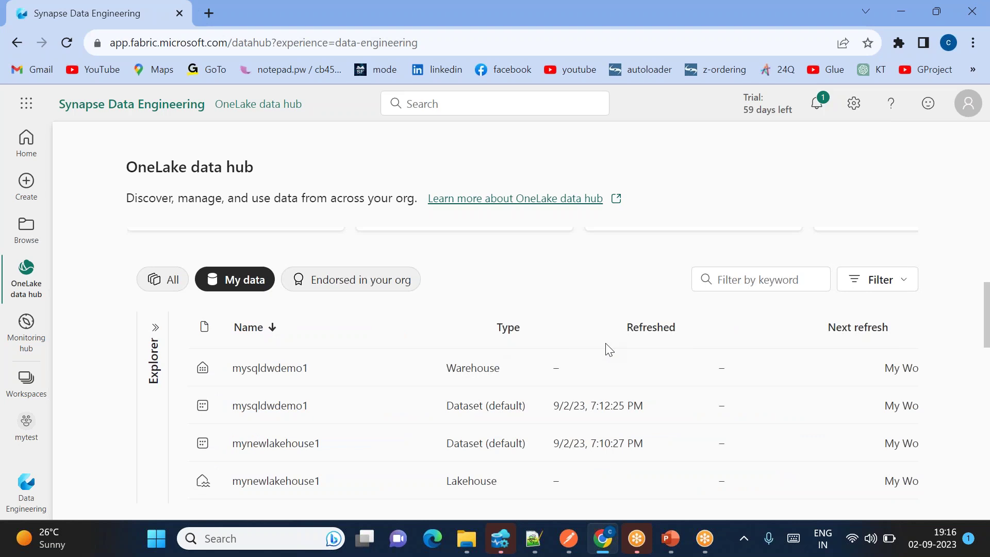
click(649, 334)
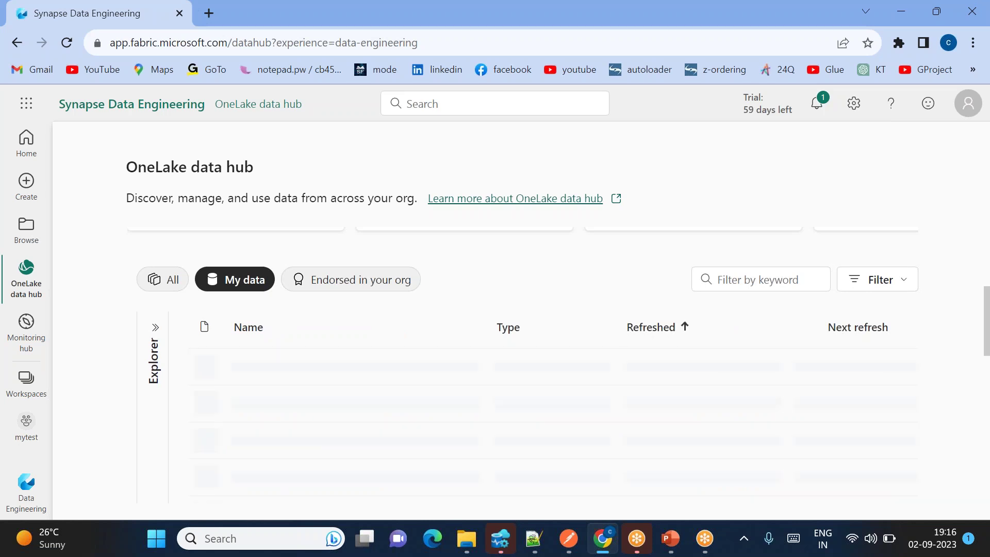
click(649, 334)
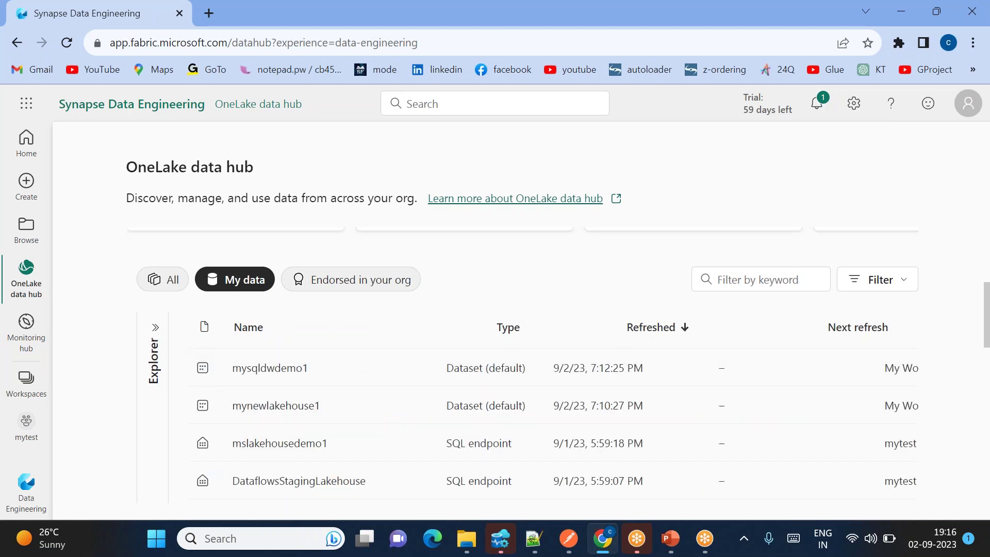
scroll(444, 299, down, 1)
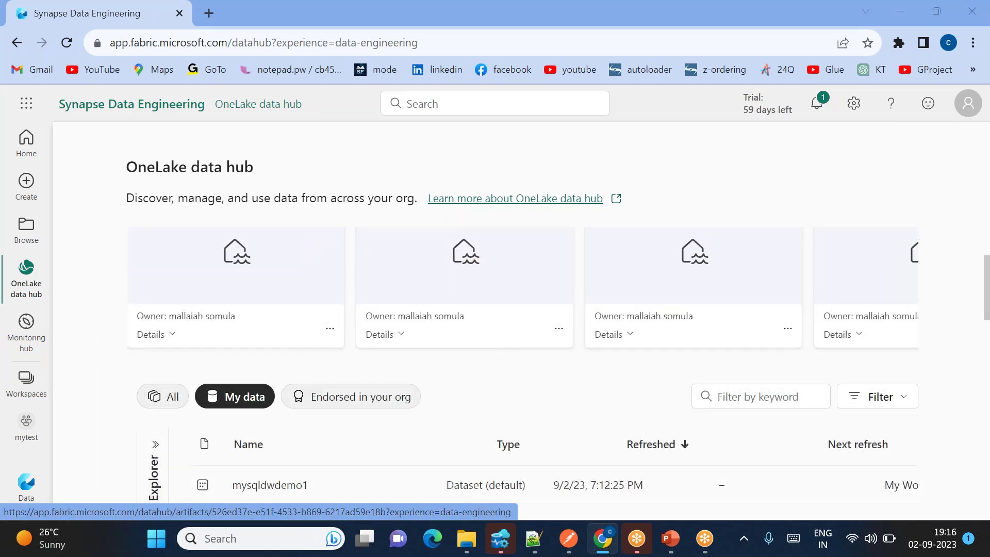
- Switch to the presentation and reveal the Workspace points on the Main Tabs in Fabric slide
key(alt+Tab)
key(Right)
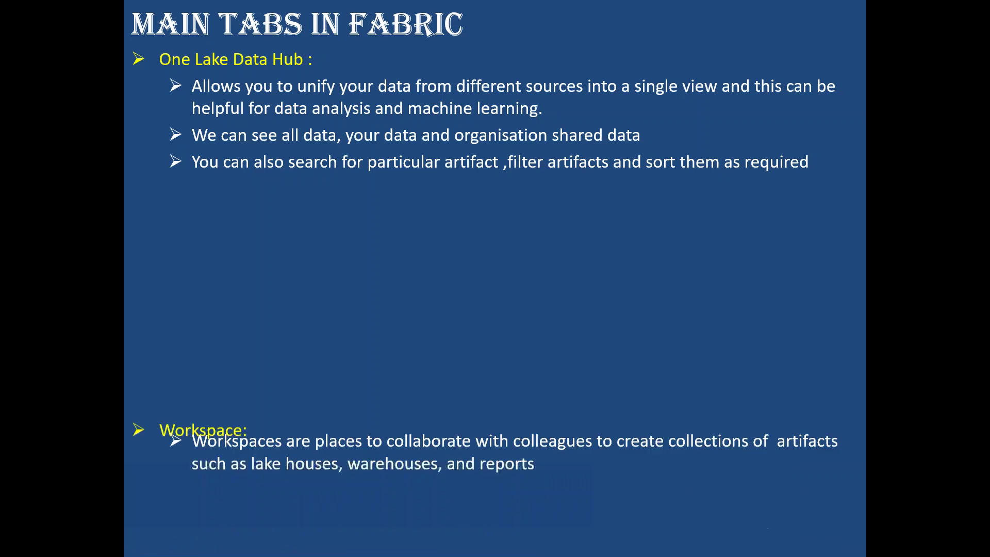